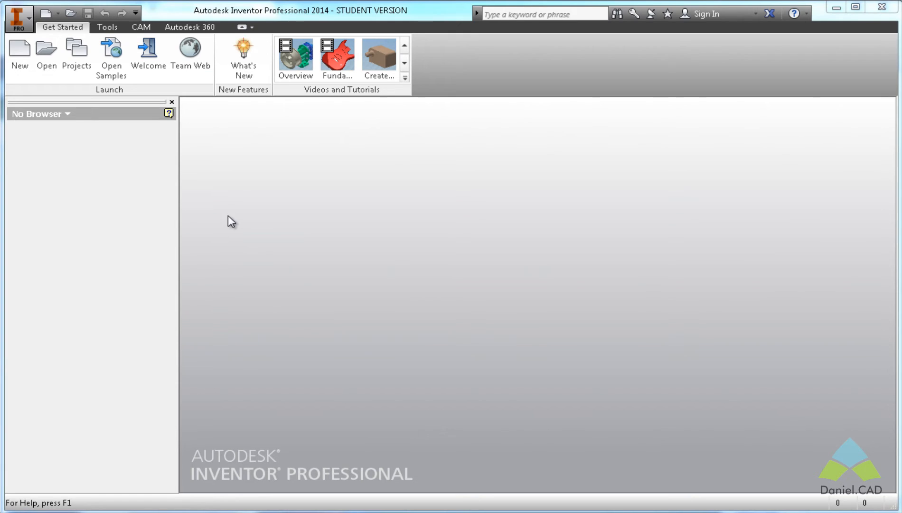
# Step: Create a new metric part from the Standard (mm).ipt template and start a 2D sketch on the horizontal XY plane
pyautogui.click(17, 62)
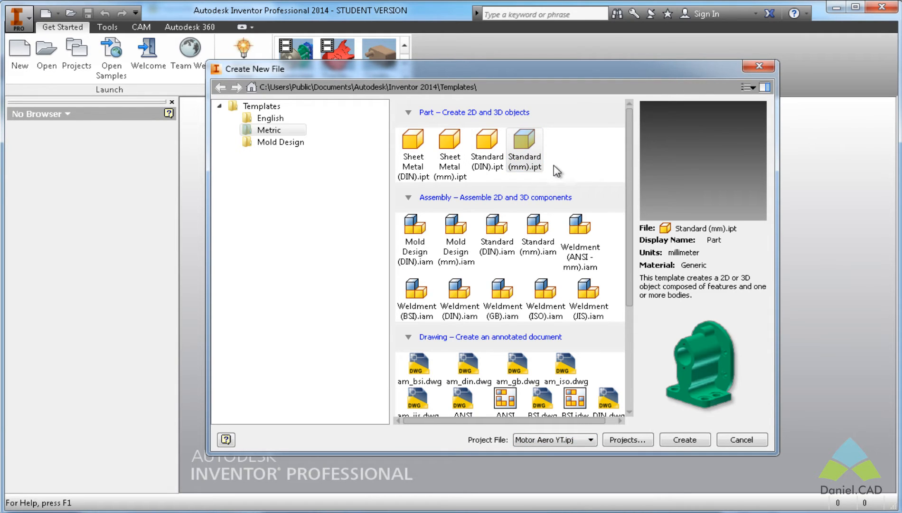
pyautogui.click(684, 439)
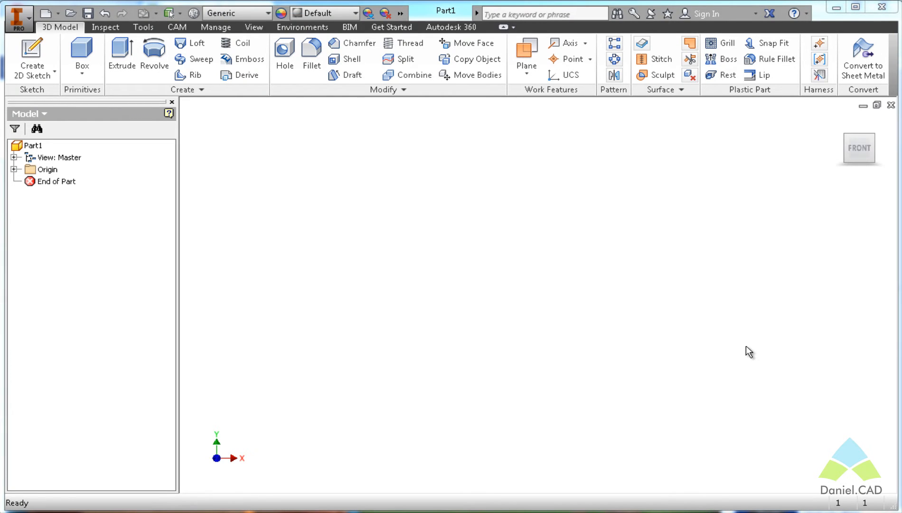
pyautogui.click(32, 54)
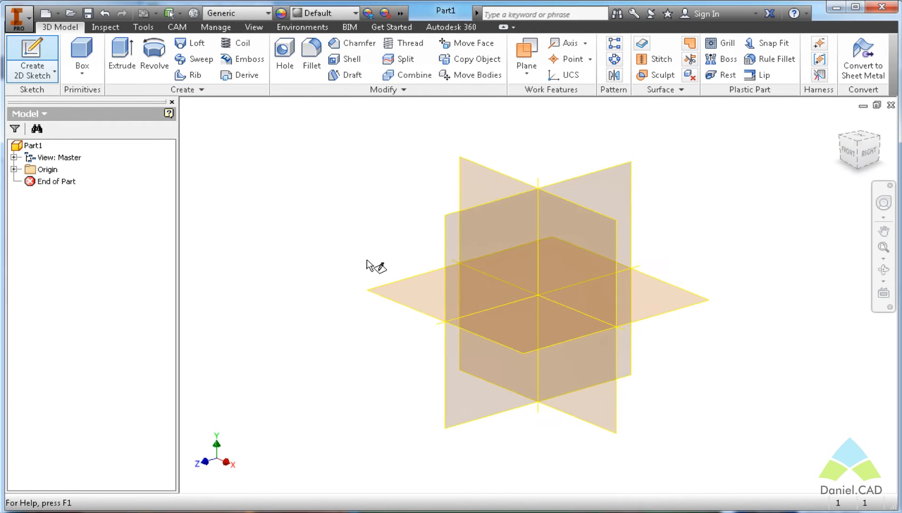
pyautogui.press('F6')
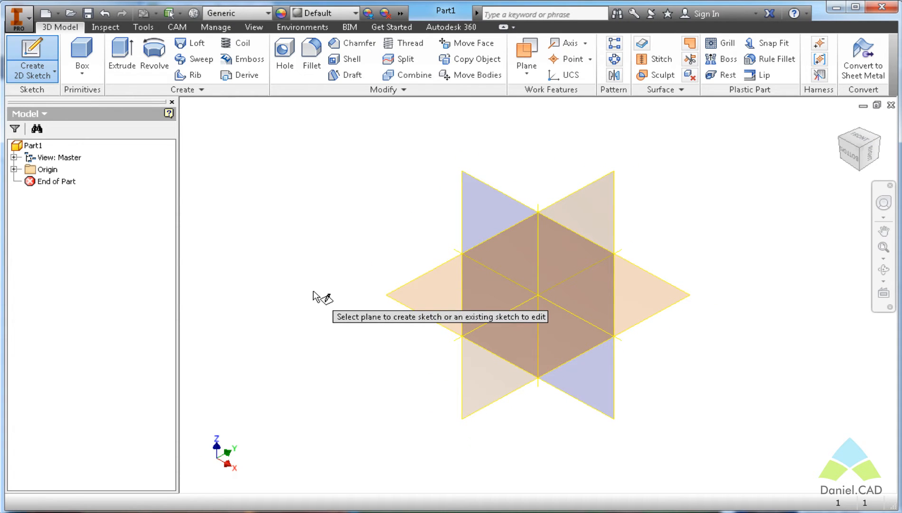
pyautogui.click(413, 288)
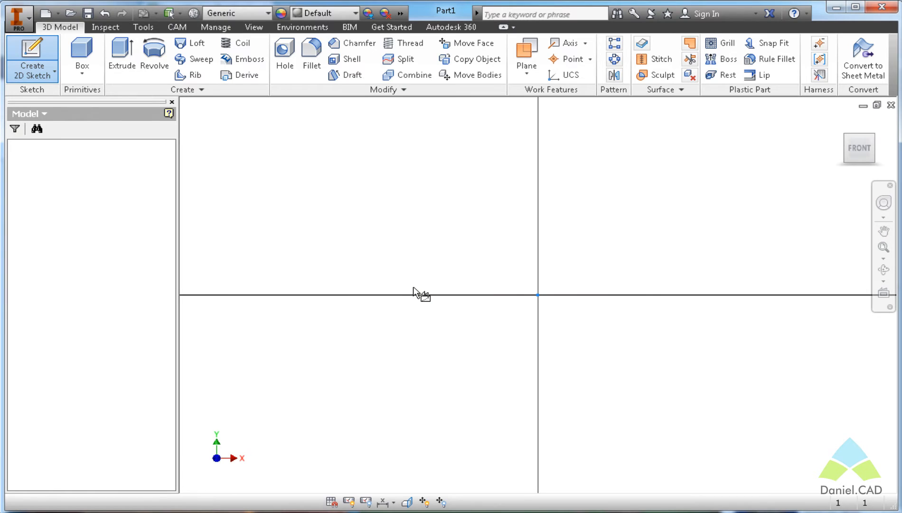
# Step: Sketch a circle 14 mm in diameter centred on the origin
pyautogui.click(67, 47)
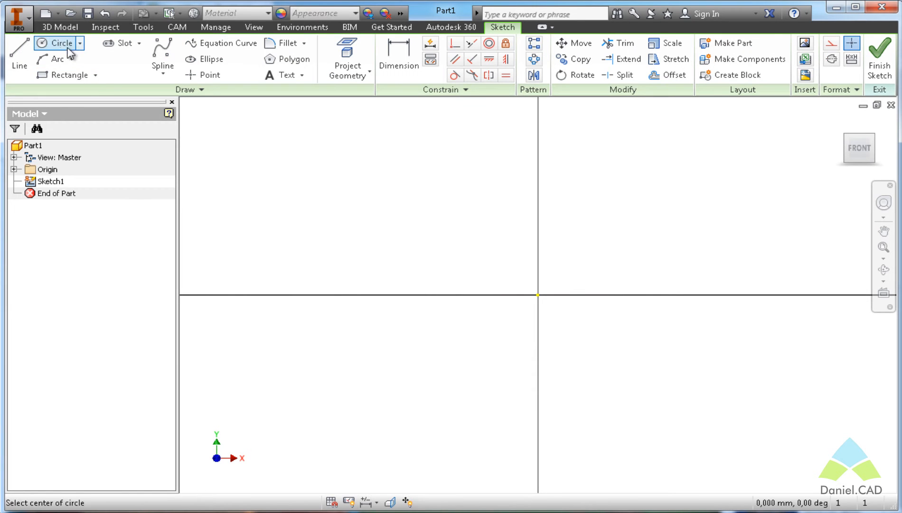
pyautogui.click(538, 295)
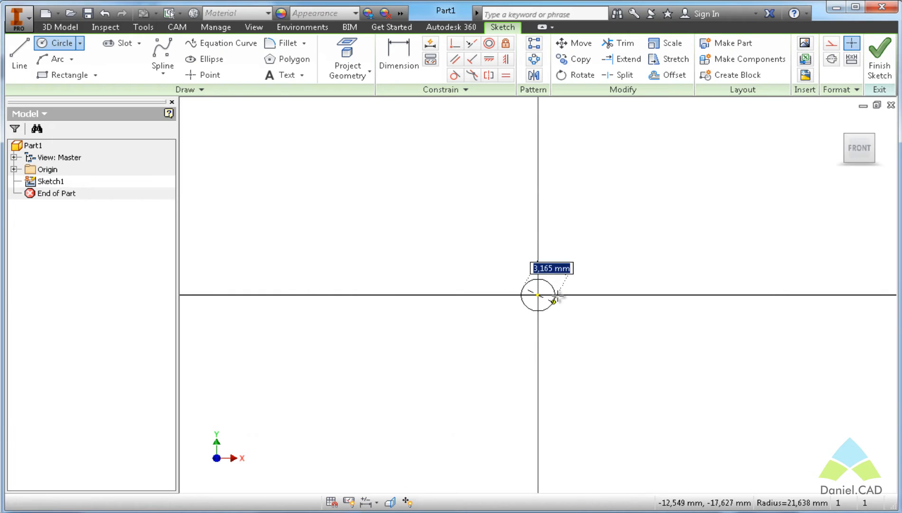
pyautogui.write('14')
pyautogui.press('Tab')
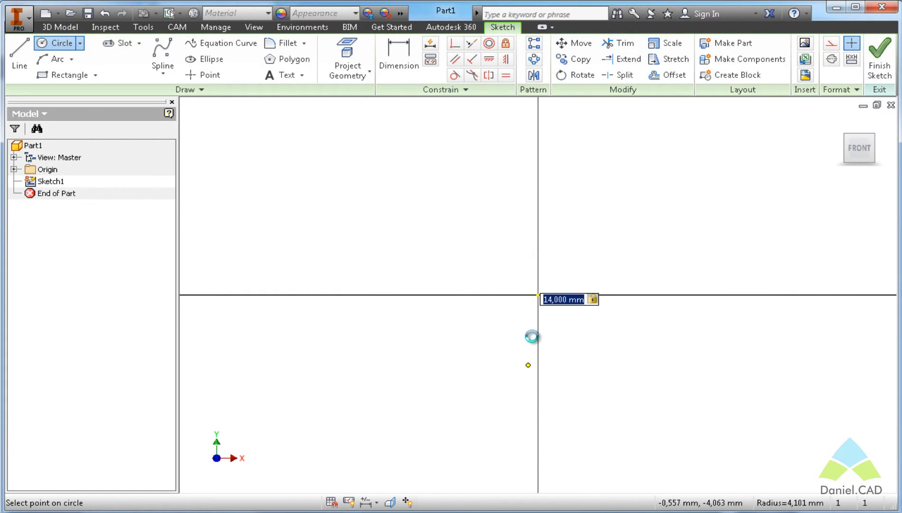
pyautogui.press('Return')
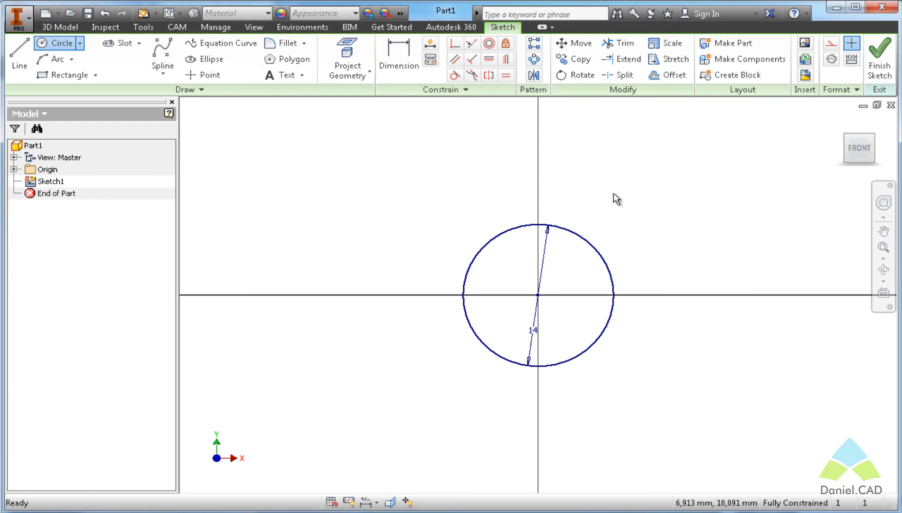
pyautogui.press('F6')
pyautogui.press('Escape')
# Step: Extrude the 14 mm circle upward by 10 mm into a solid cylinder
pyautogui.scroll(3, 613, 193)
pyautogui.moveTo(680, 159); pyautogui.dragTo(601, 247, button='middle')
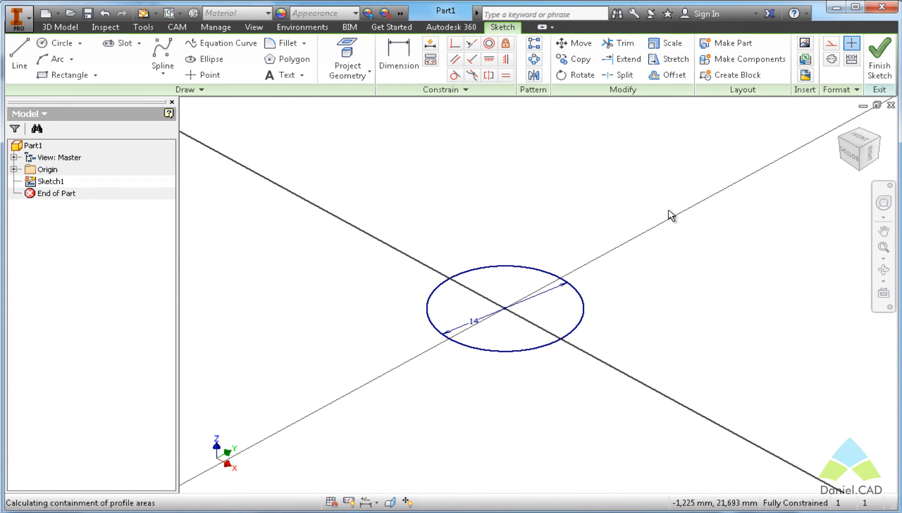
pyautogui.press('e')
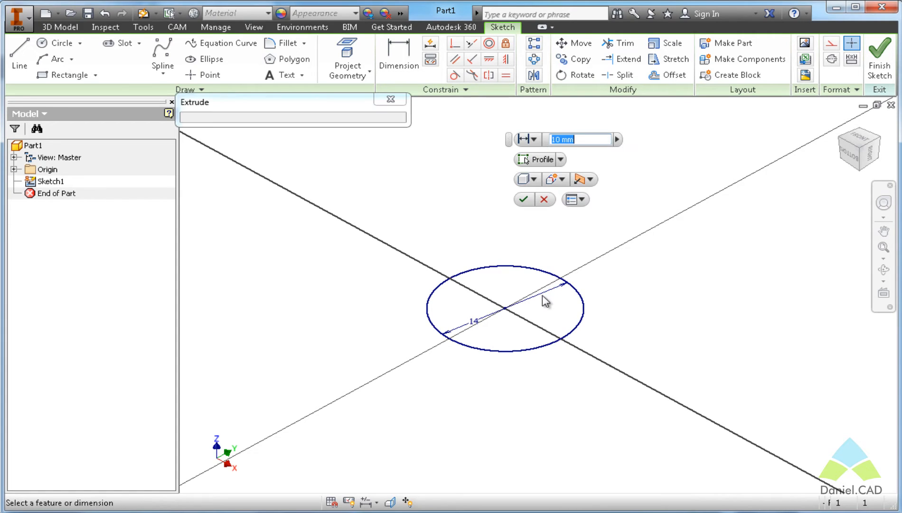
pyautogui.click(509, 282)
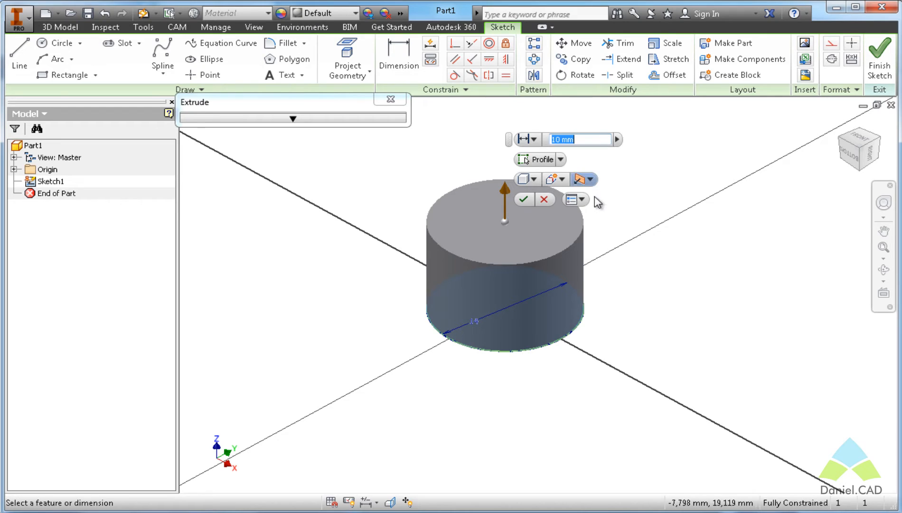
pyautogui.write('10')
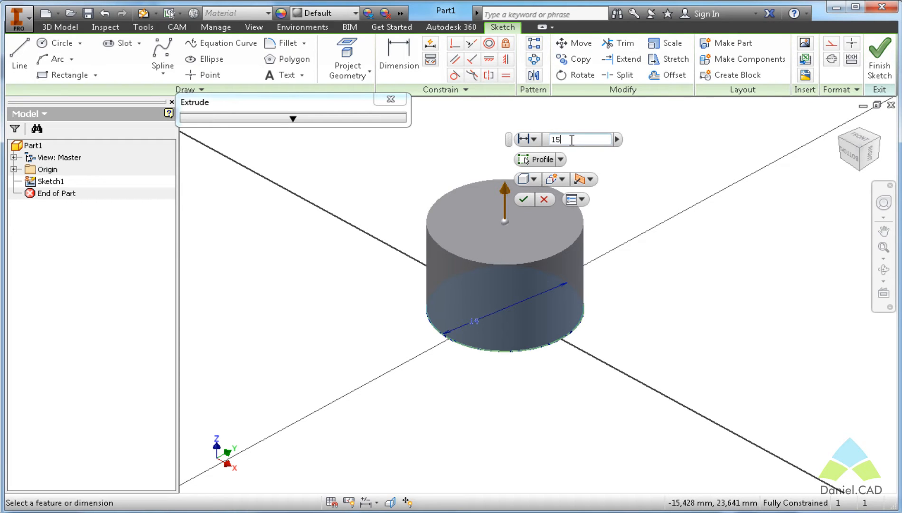
pyautogui.doubleClick(572, 140)
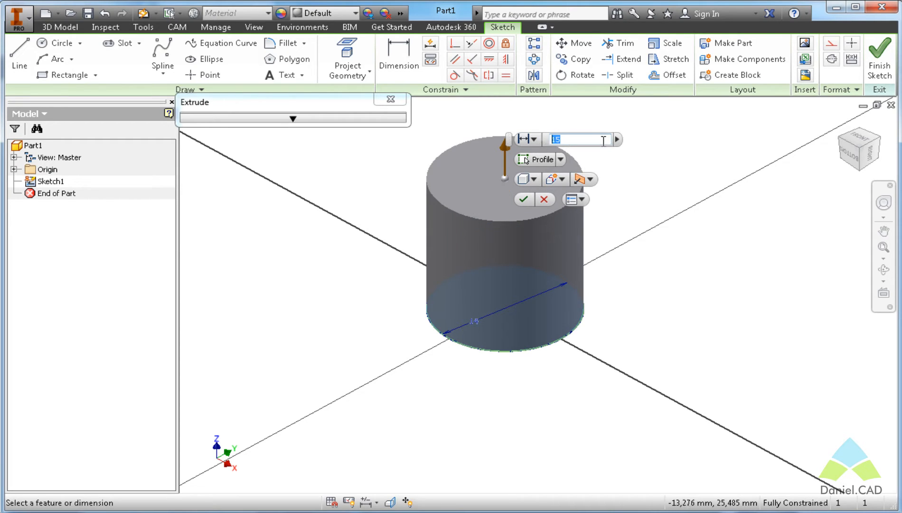
pyautogui.write('10')
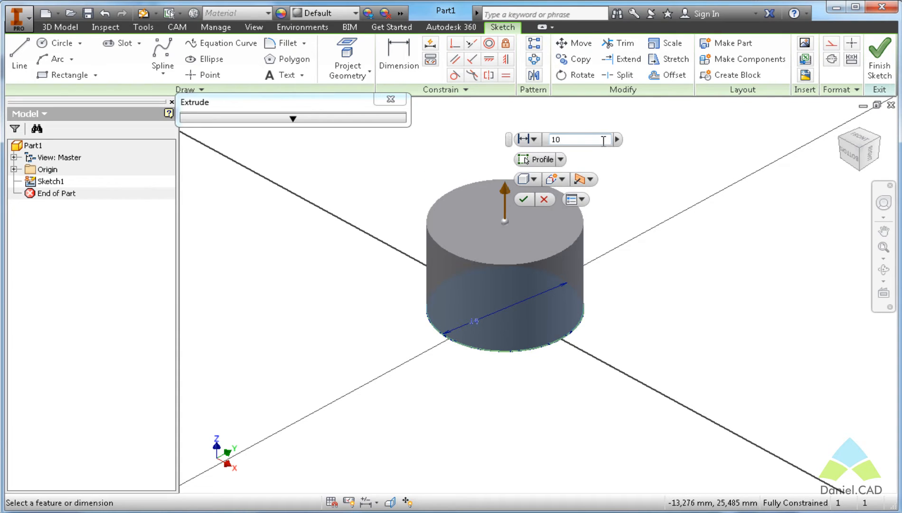
pyautogui.click(523, 199)
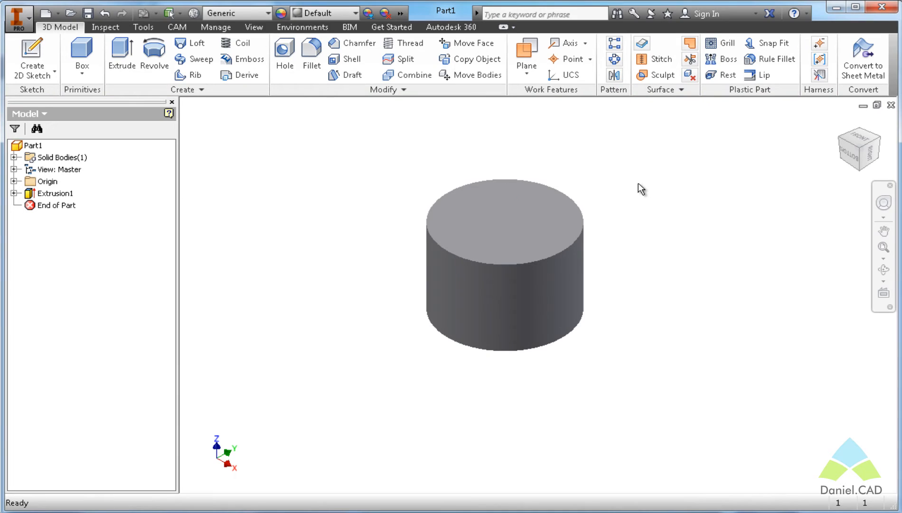
# Step: Start a sketch on the cylinder's top face and add a 12.7 mm diameter circle centred on the origin
pyautogui.scroll(3, 637, 186)
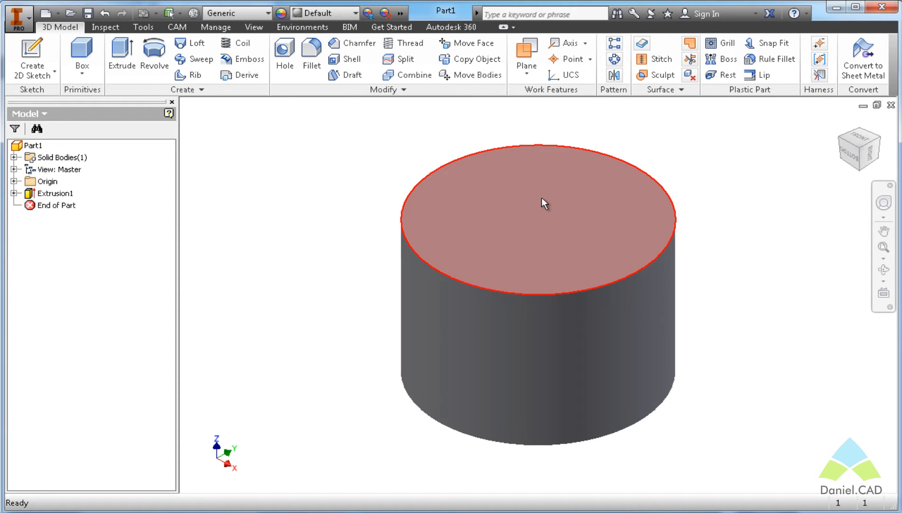
pyautogui.press('s')
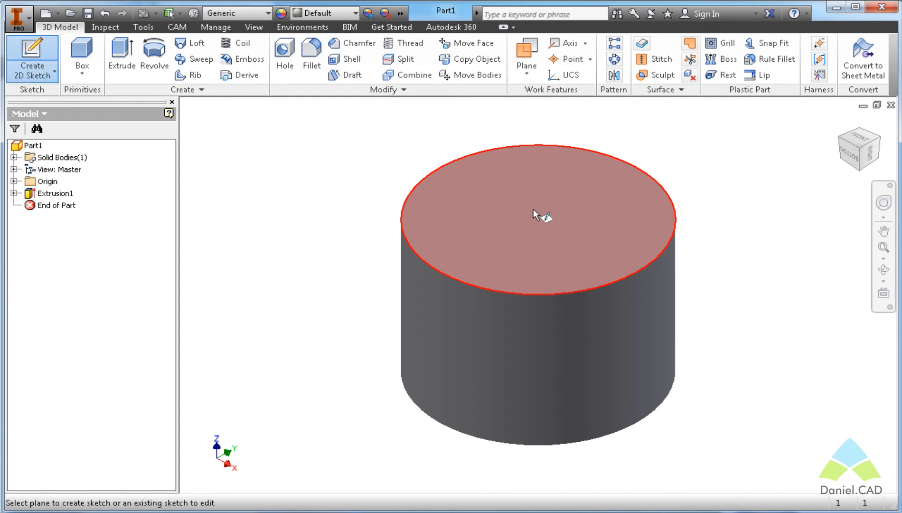
pyautogui.click(533, 213)
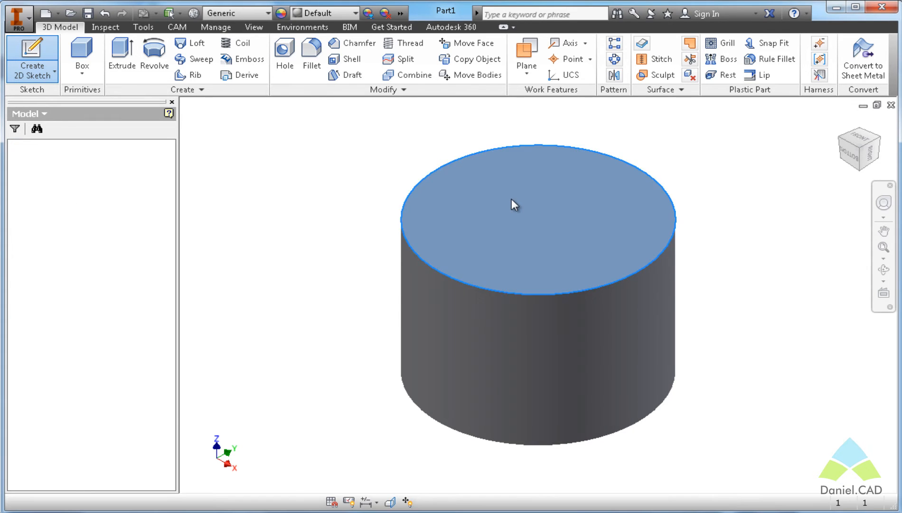
pyautogui.press('c')
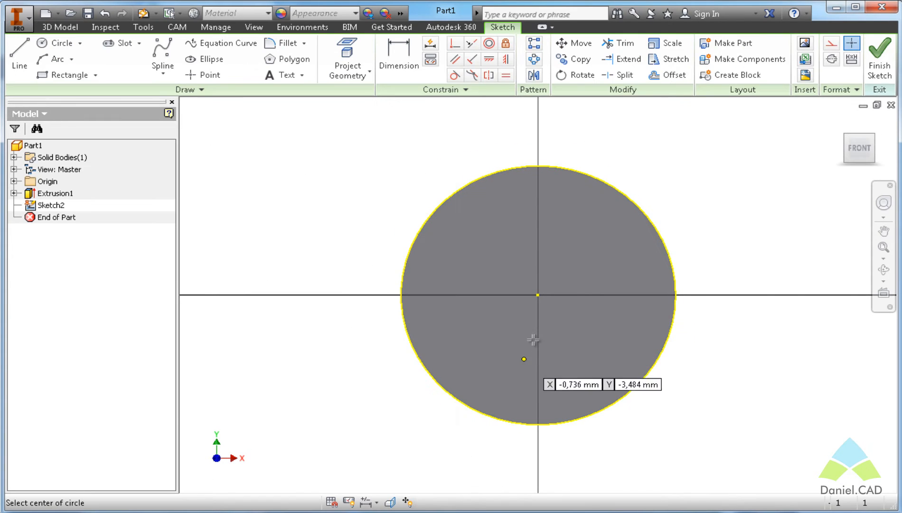
pyautogui.click(538, 295)
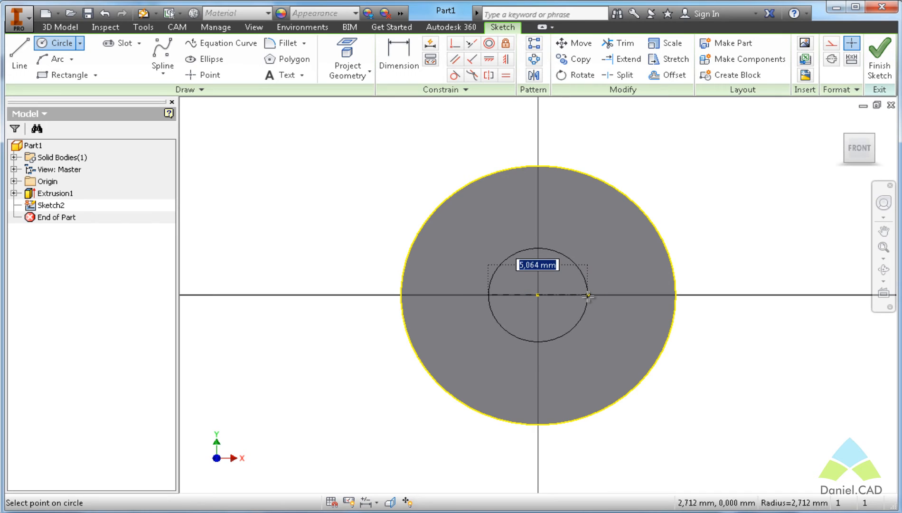
pyautogui.write('12')
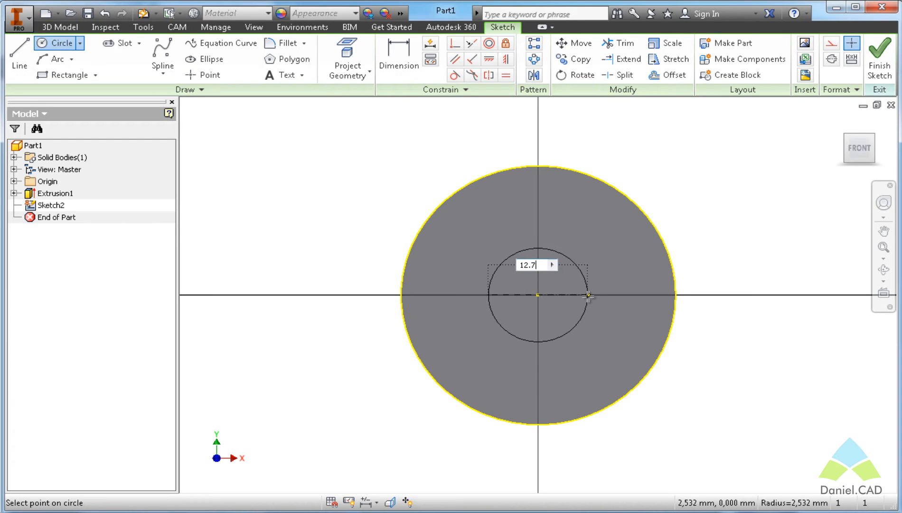
pyautogui.write('.7')
pyautogui.press('Return')
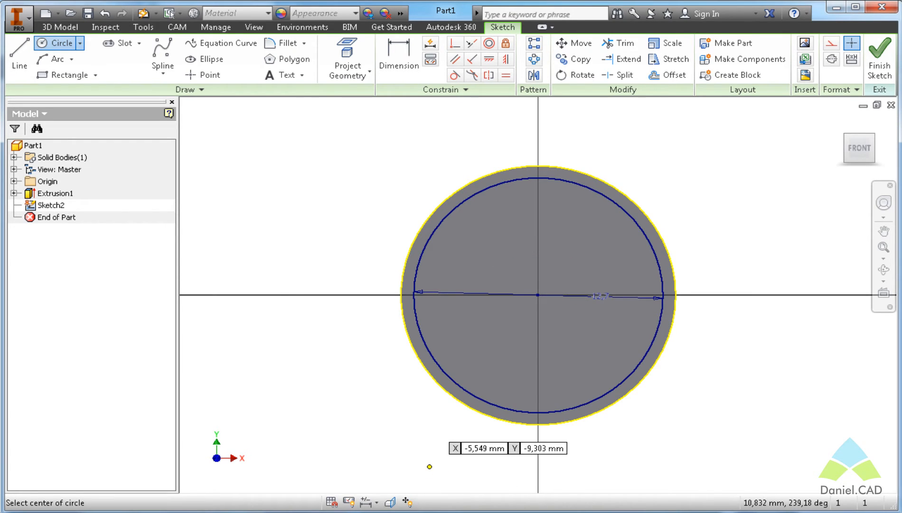
# Step: Extrude-cut the 12.7 mm circle down into the cylinder, leaving the 2.5 mm thick base given in the reference drawing
pyautogui.hotkey('alt', 'Tab')
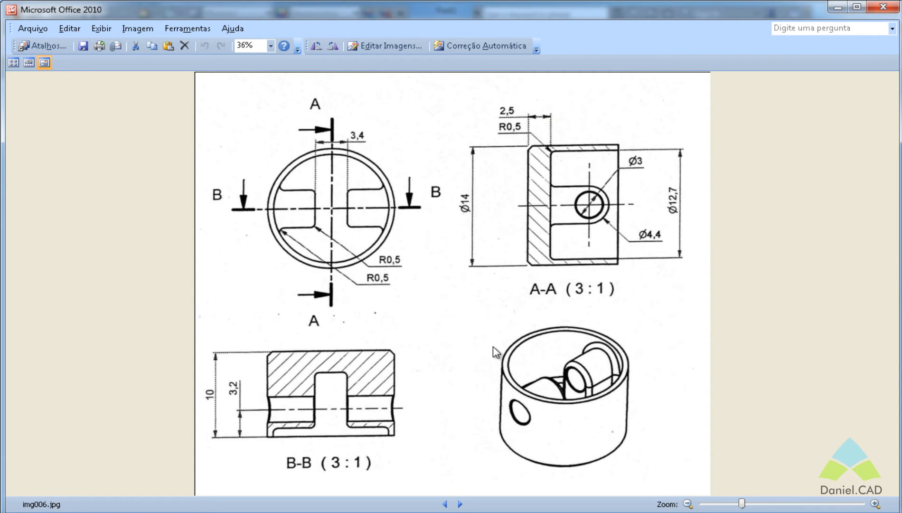
pyautogui.hotkey('alt', 'Tab')
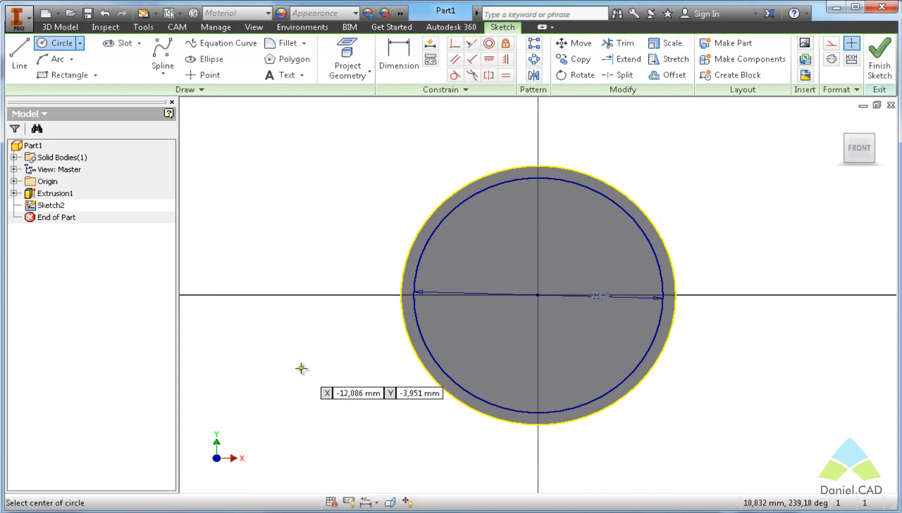
pyautogui.press('e')
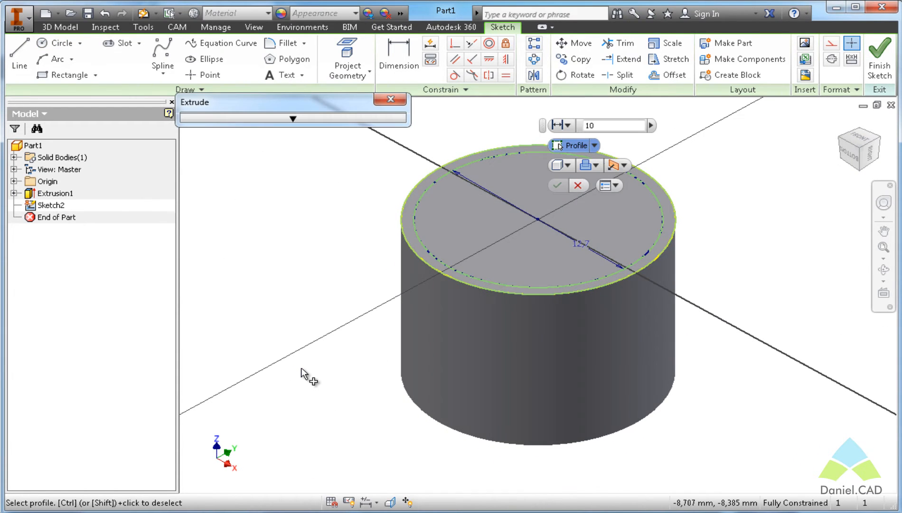
pyautogui.click(590, 165)
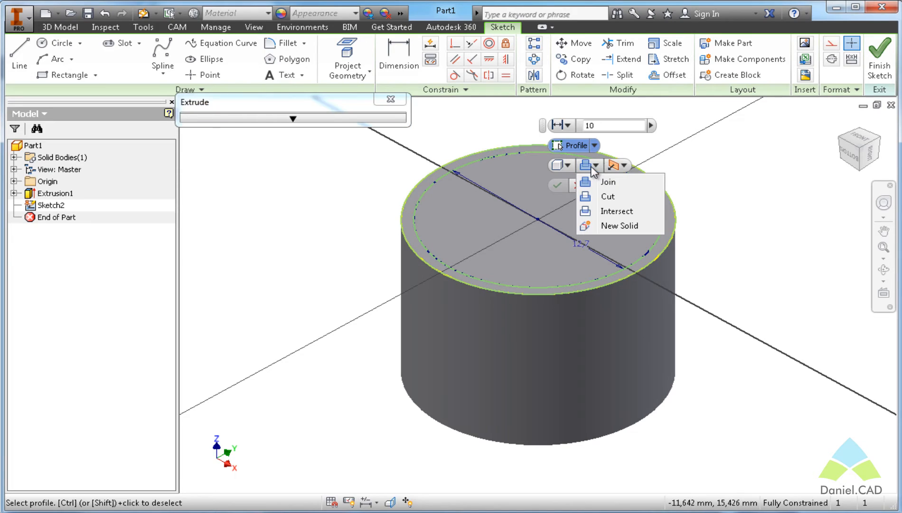
pyautogui.click(608, 196)
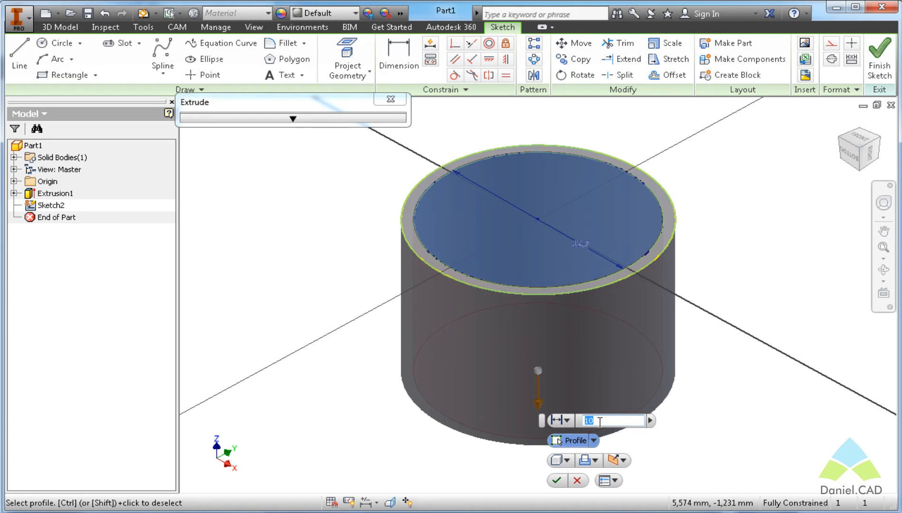
pyautogui.click(556, 480)
pyautogui.press('F4')
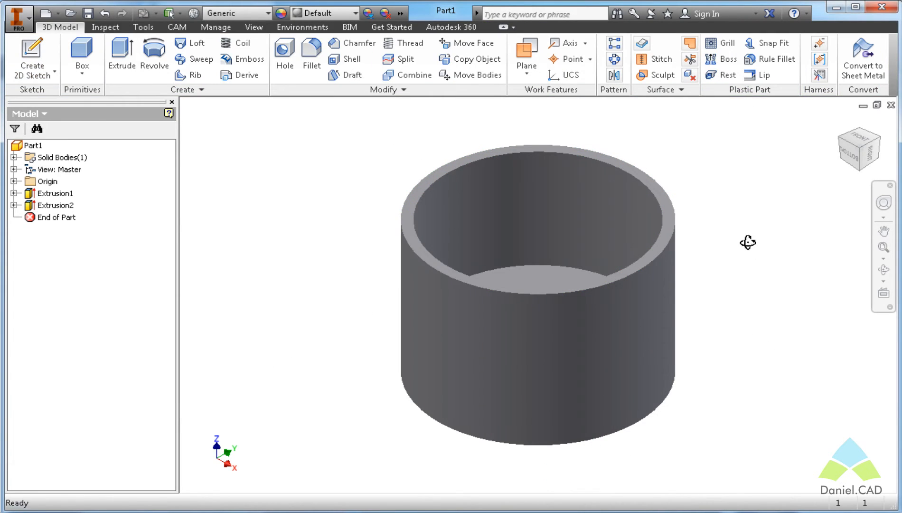
pyautogui.moveTo(744, 241); pyautogui.dragTo(730, 194)
pyautogui.press('F6')
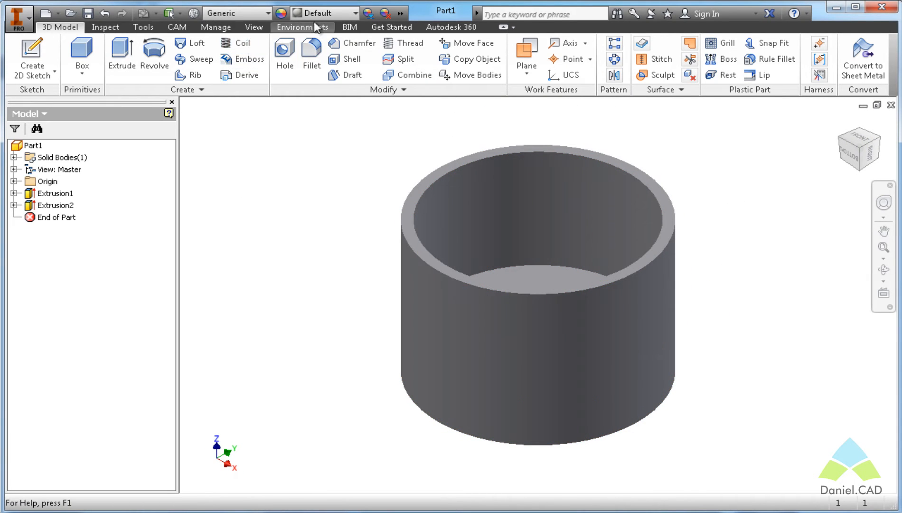
# Step: Change the model's visual style to Shaded with Edges
pyautogui.click(254, 27)
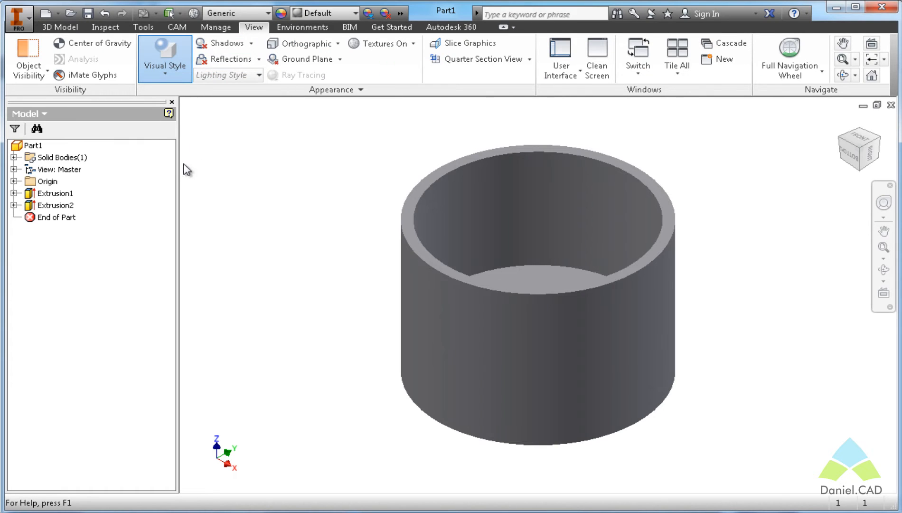
pyautogui.click(165, 61)
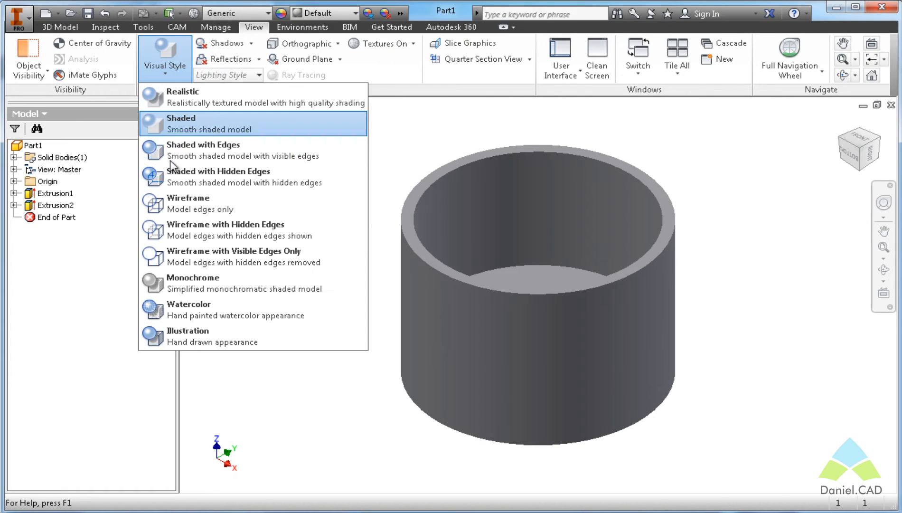
pyautogui.click(238, 183)
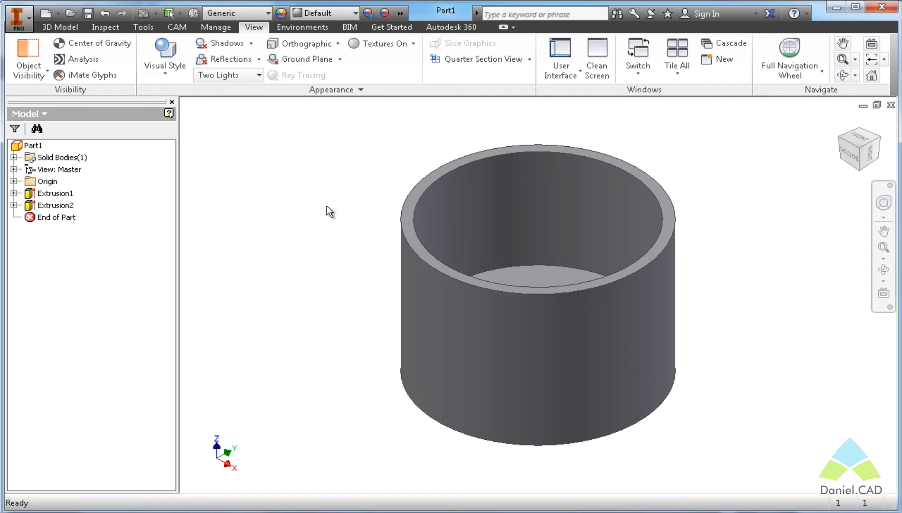
# Step: Open the first extrusion's sketch to examine how its circle is placed on the origin, and finish the sketch
pyautogui.click(14, 193)
pyautogui.click(46, 206)
pyautogui.doubleClick(45, 205)
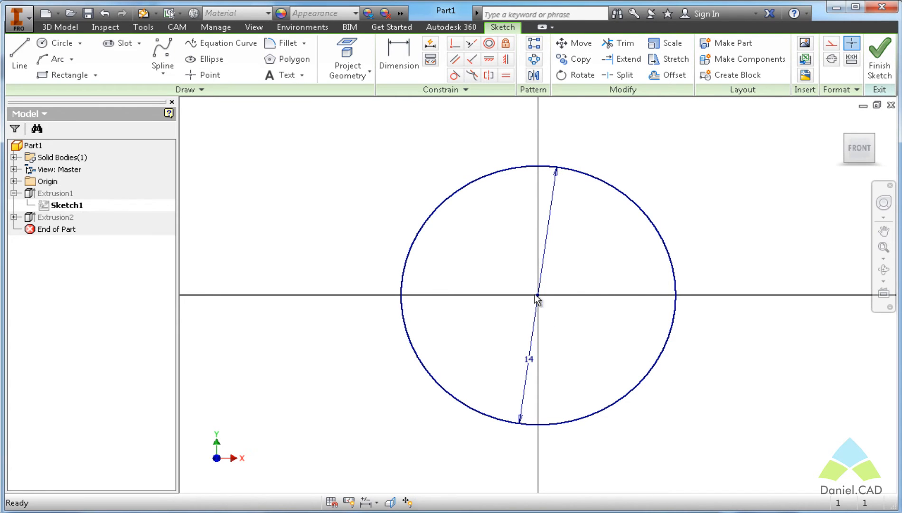
pyautogui.click(880, 59)
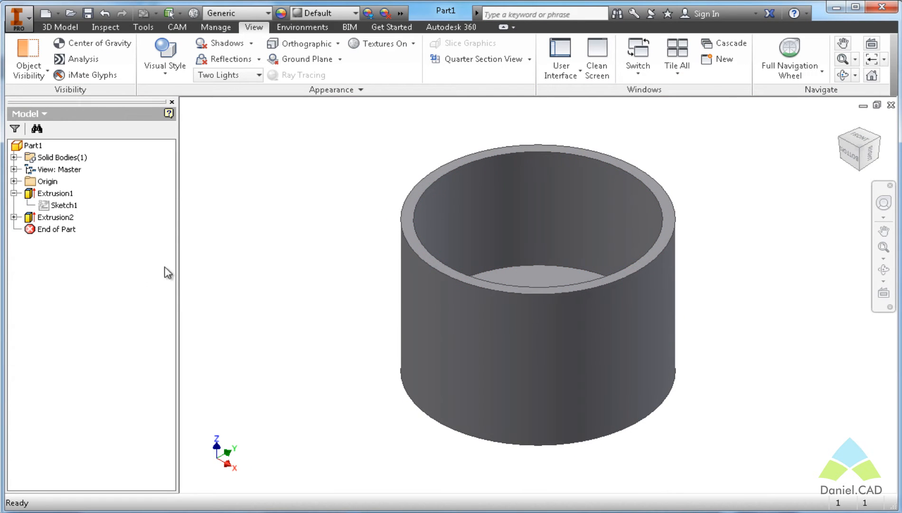
# Step: Make the origin's XZ plane visible in the model
pyautogui.click(14, 181)
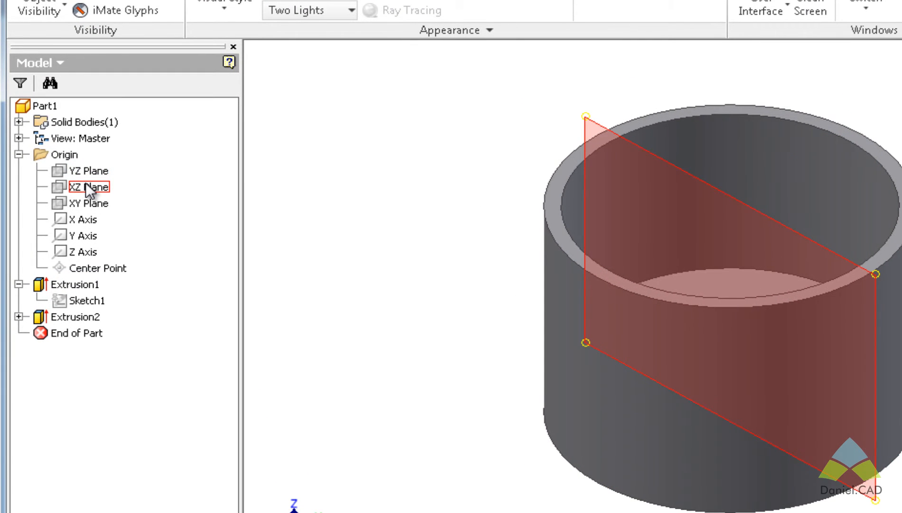
pyautogui.click(87, 186)
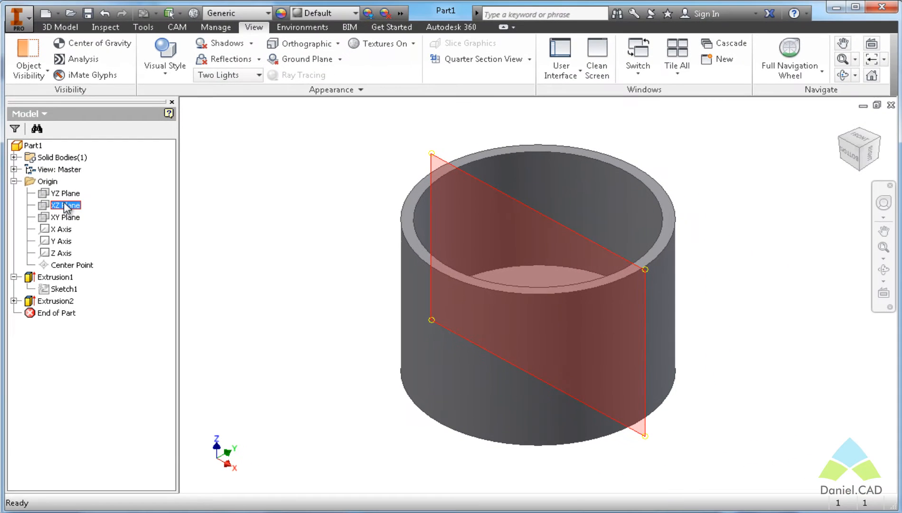
pyautogui.rightClick(65, 207)
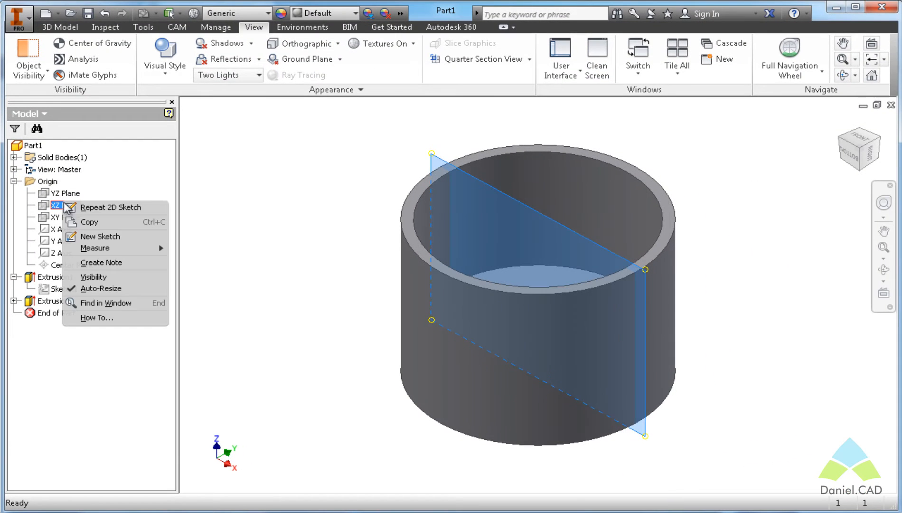
pyautogui.click(100, 274)
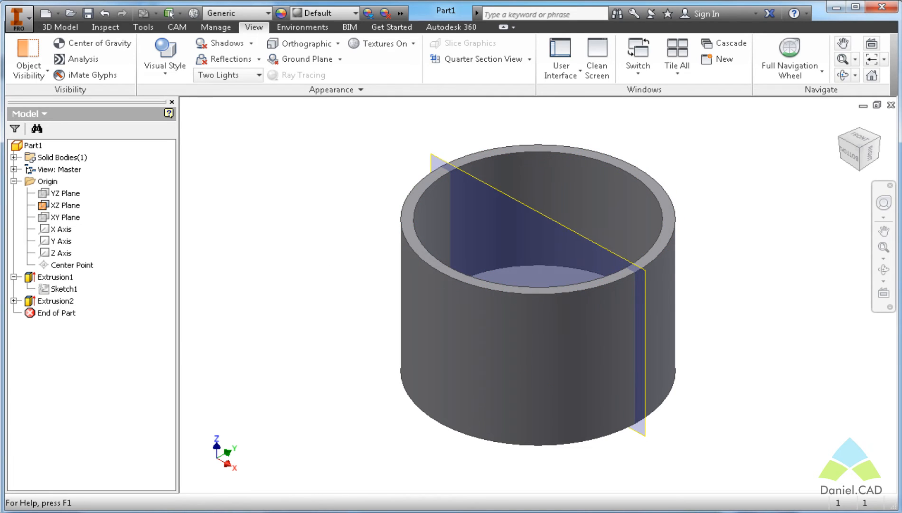
# Step: Create a work plane offset -1.7 mm from the XZ plane, half the 3.4 mm gap in the reference drawing
pyautogui.hotkey('alt', 'Tab')
pyautogui.click(60, 26)
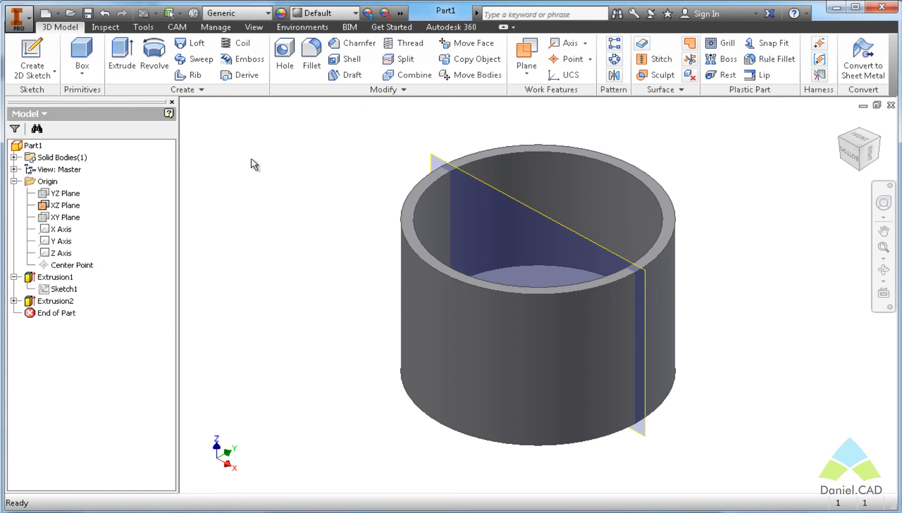
pyautogui.click(534, 55)
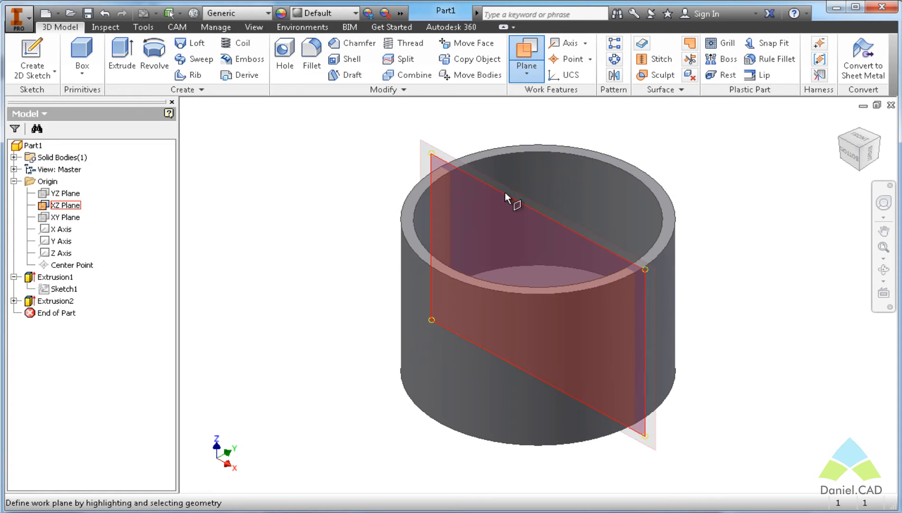
pyautogui.moveTo(505, 192); pyautogui.dragTo(468, 230)
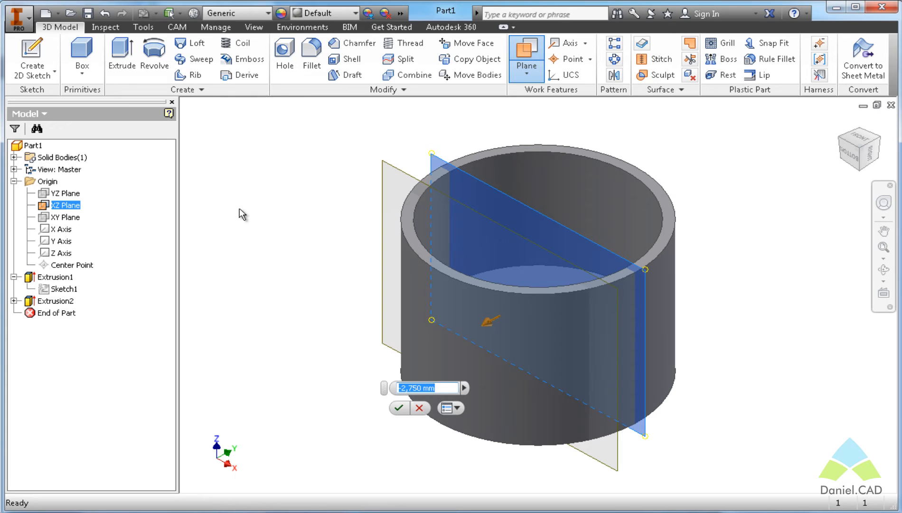
pyautogui.write('1.7')
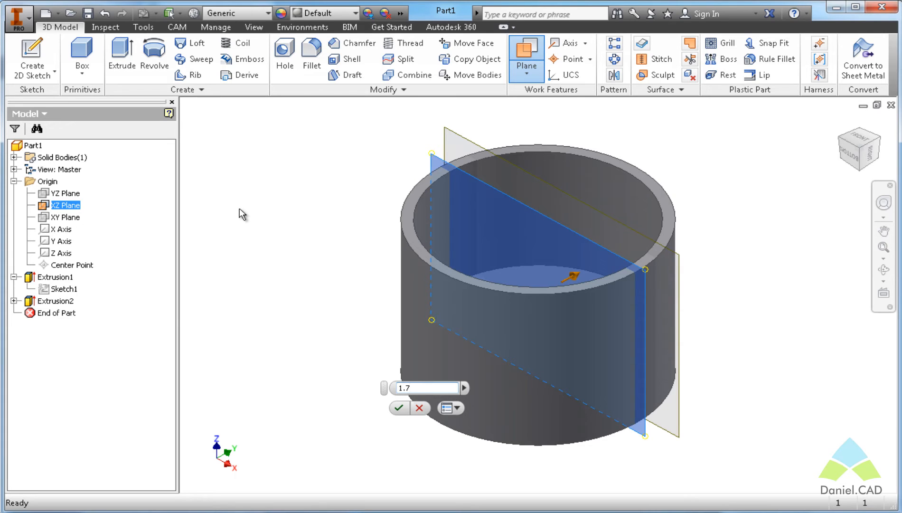
pyautogui.press('Home')
pyautogui.write('-')
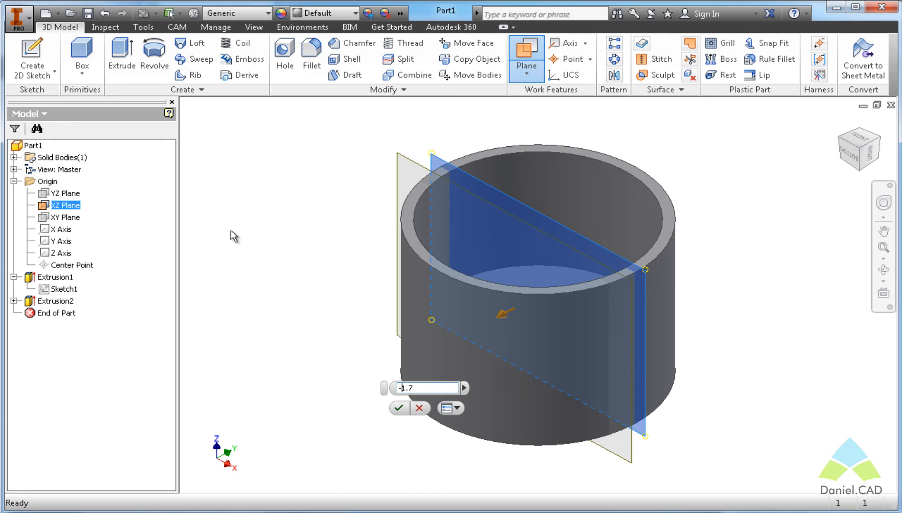
pyautogui.click(399, 407)
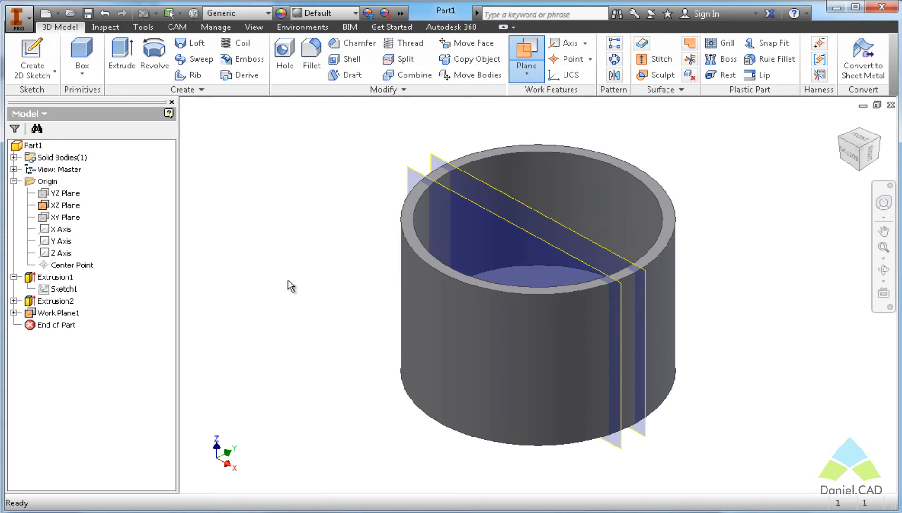
# Step: Start a sketch on the offset work plane and slice the graphics to expose the cylinder's interior
pyautogui.scroll(-3, 330, 270)
pyautogui.moveTo(328, 271)
pyautogui.keyDown('shift'); pyautogui.mouseDown(button='middle')
pyautogui.moveTo(312, 277)
pyautogui.moveTo(363, 273)
pyautogui.moveTo(375, 241)
pyautogui.moveTo(322, 238)
pyautogui.moveTo(308, 267)
pyautogui.moveTo(314, 257)
pyautogui.mouseUp(button='middle'); pyautogui.keyUp('shift')
pyautogui.scroll(6, 312, 284)
pyautogui.scroll(-3, 367, 265)
pyautogui.press('s')
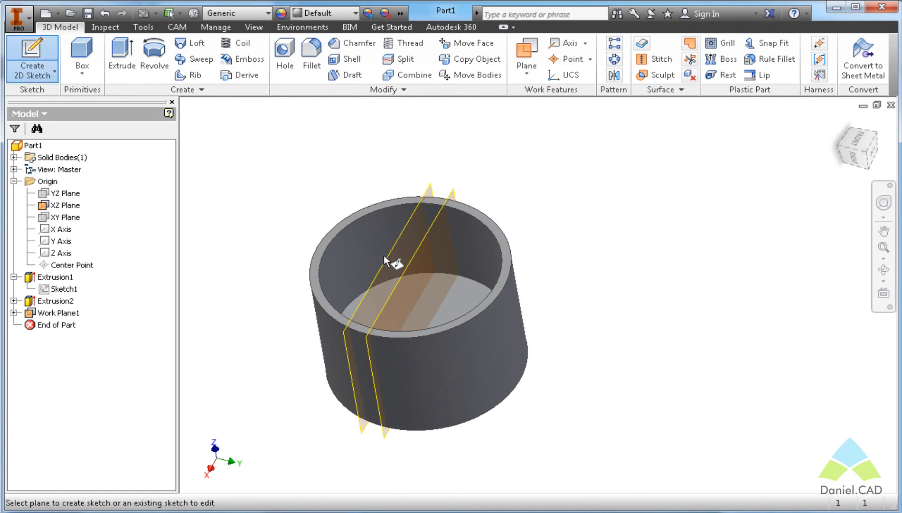
pyautogui.click(390, 258)
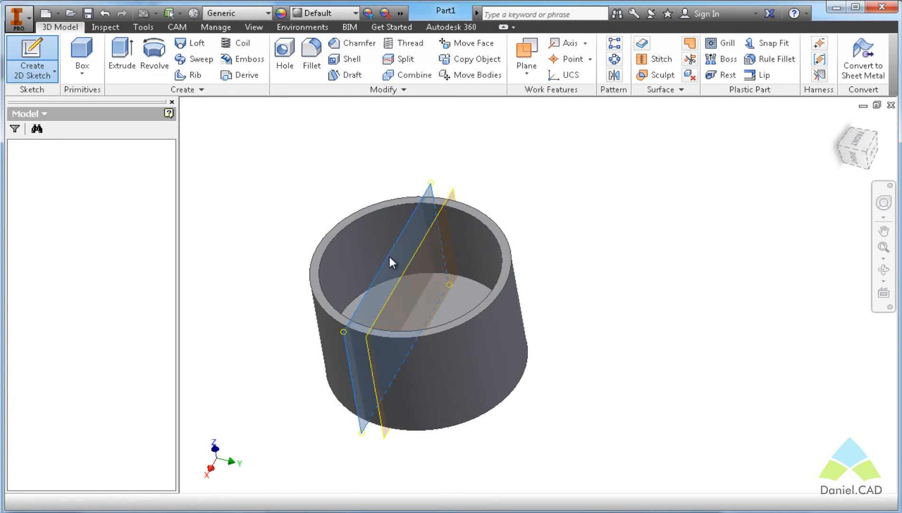
pyautogui.scroll(-3, 537, 128)
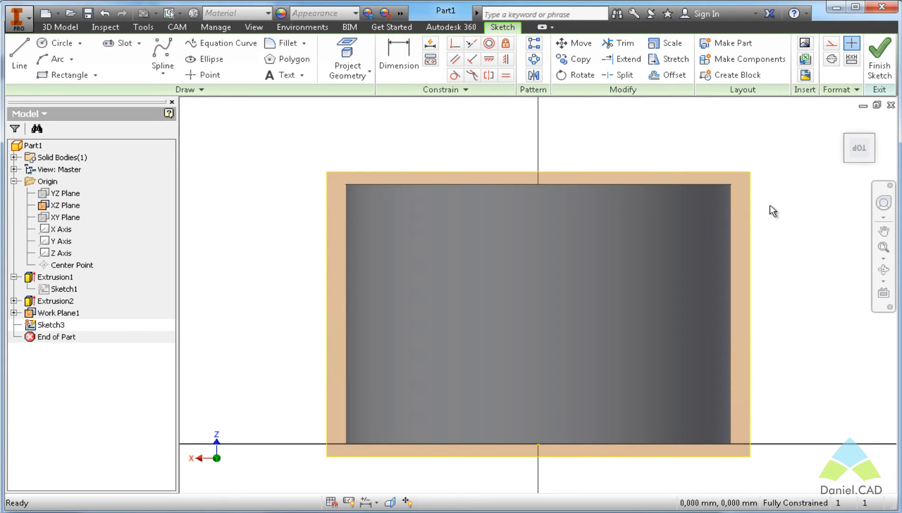
pyautogui.press('F7')
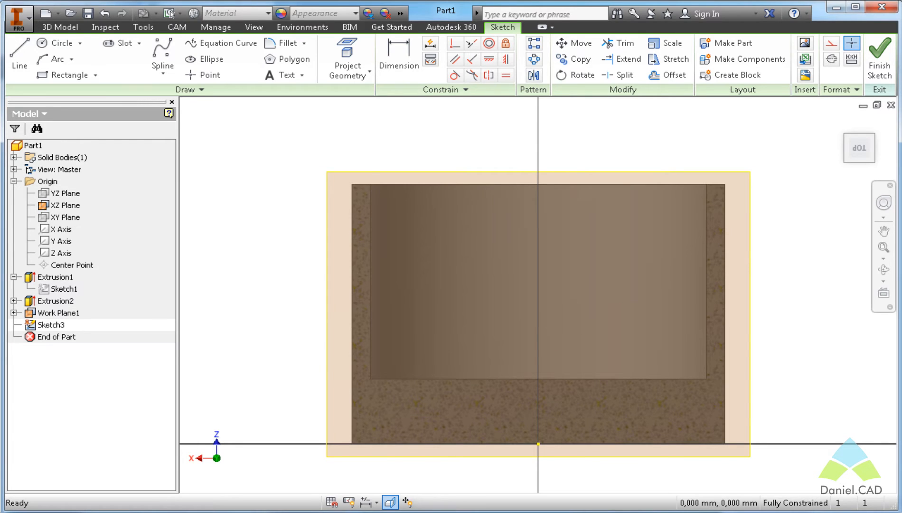
# Step: Draw a 4.4 mm diameter circle centred on the vertical axis inside the cavity, following the reference drawing
pyautogui.hotkey('alt', 'Tab')
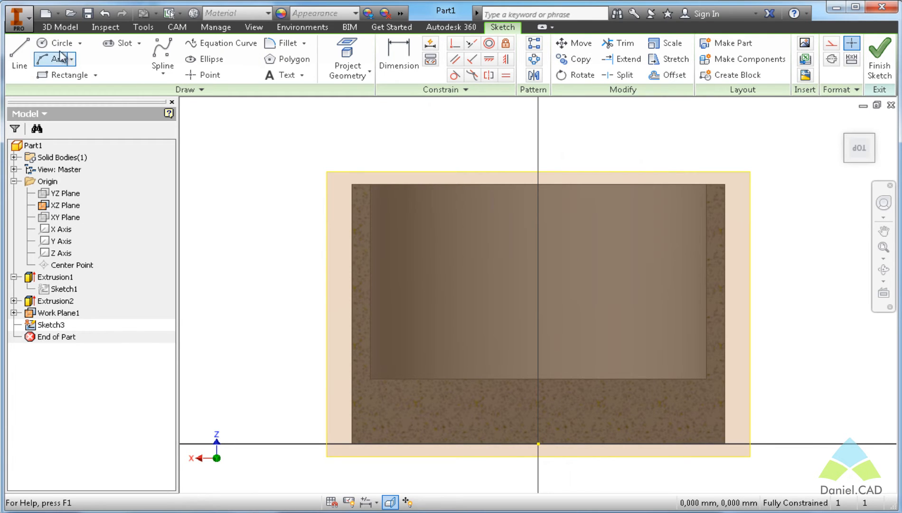
pyautogui.click(51, 59)
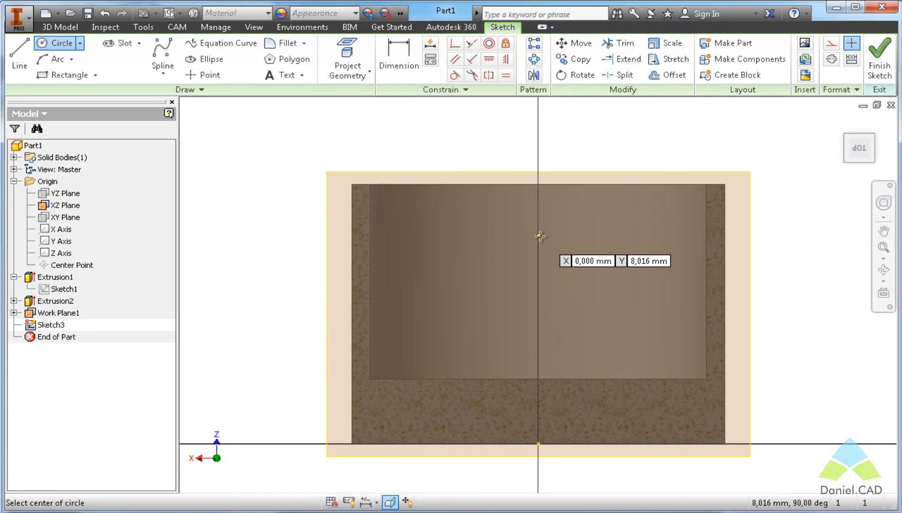
pyautogui.click(539, 236)
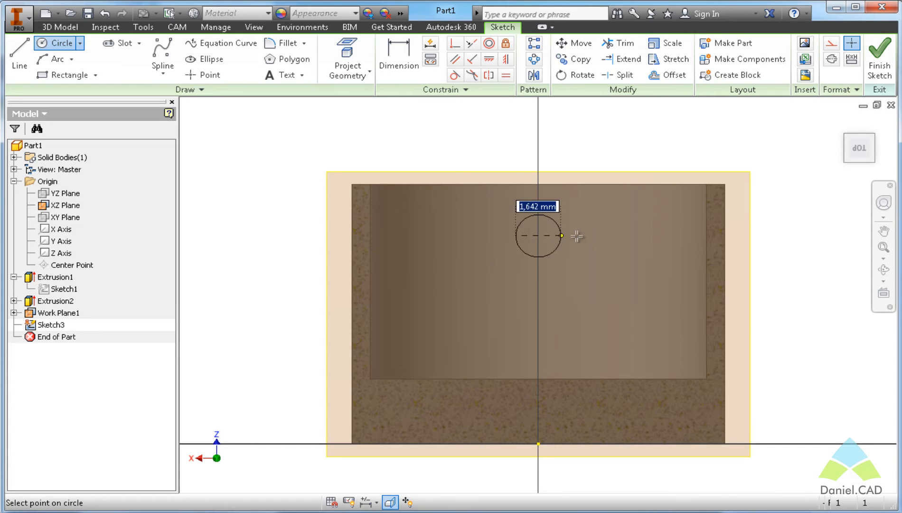
pyautogui.click(592, 213)
pyautogui.press('Escape')
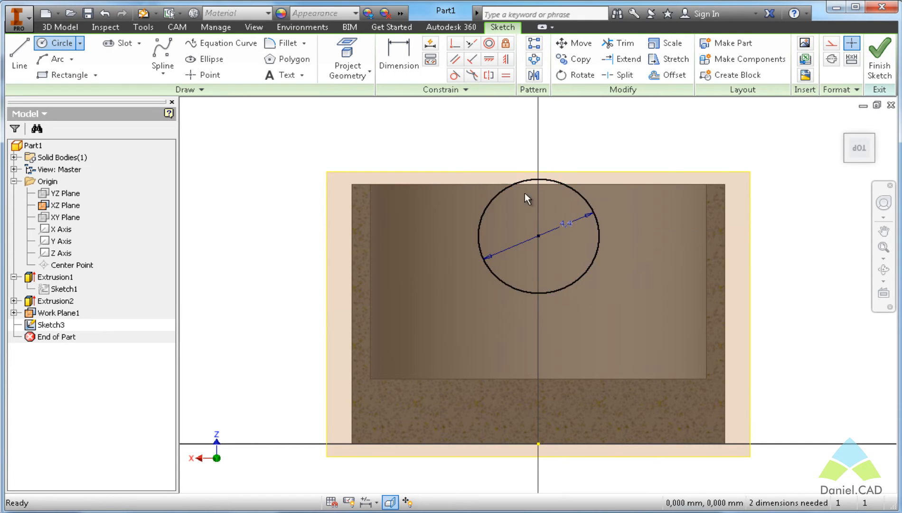
# Step: Dimension the circle's centre 3.2 mm below the cylinder's open rim
pyautogui.press('d')
pyautogui.click(502, 187)
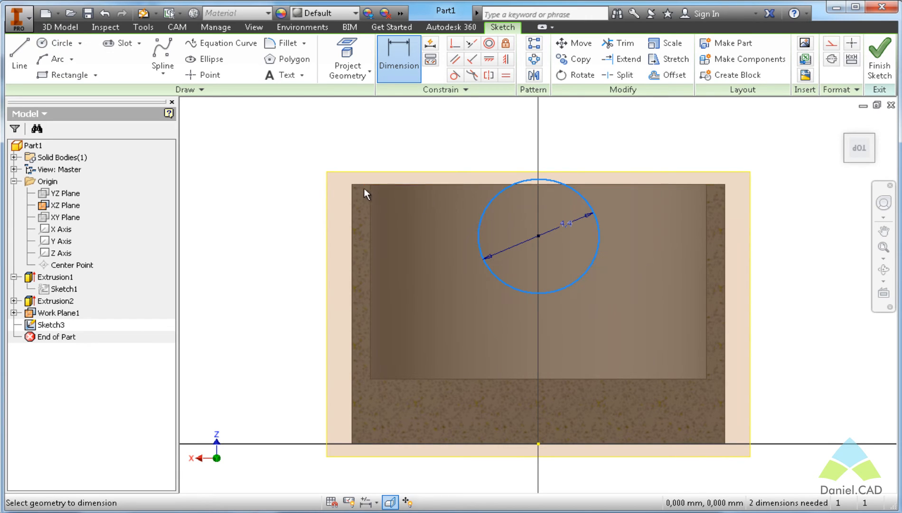
pyautogui.click(407, 185)
pyautogui.click(407, 212)
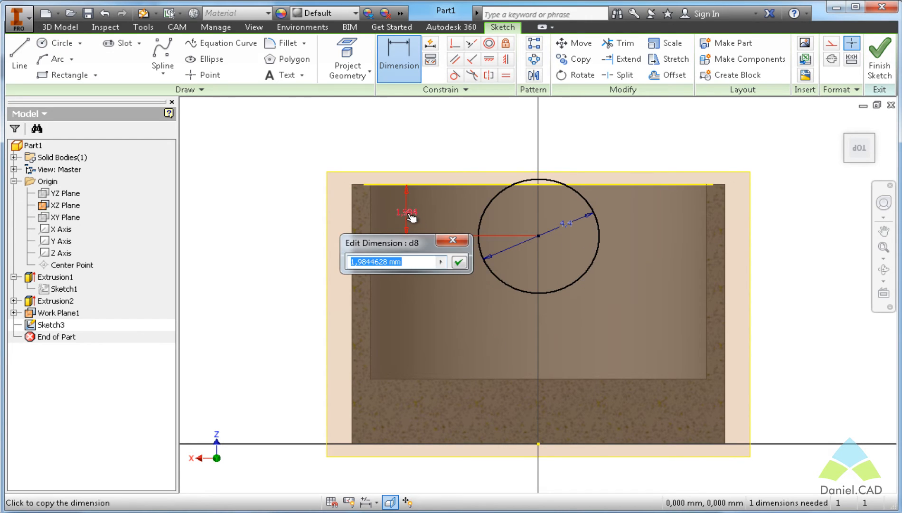
pyautogui.write('3.2')
pyautogui.press('Return')
pyautogui.press('Escape')
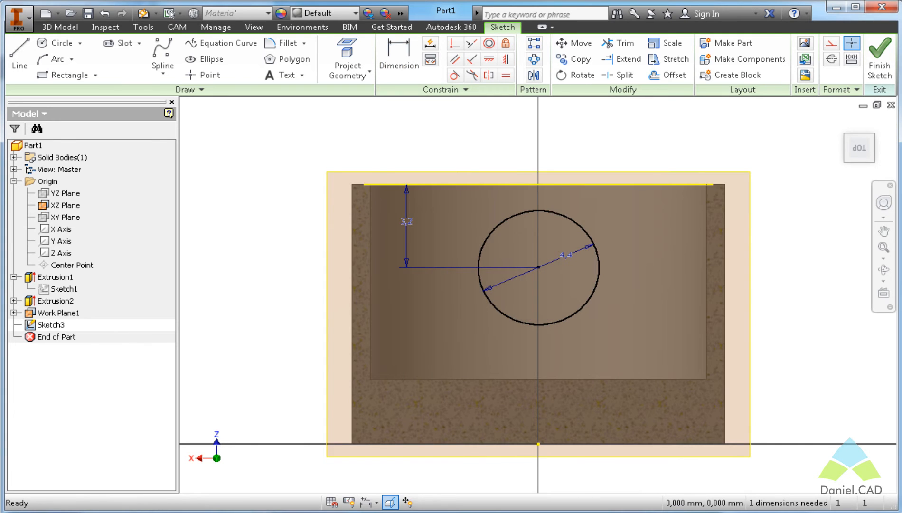
# Step: Check the boss shape in the reference drawing and draw vertical lines from both sides of the circle to just below the cavity floor
pyautogui.hotkey('alt', 'Tab')
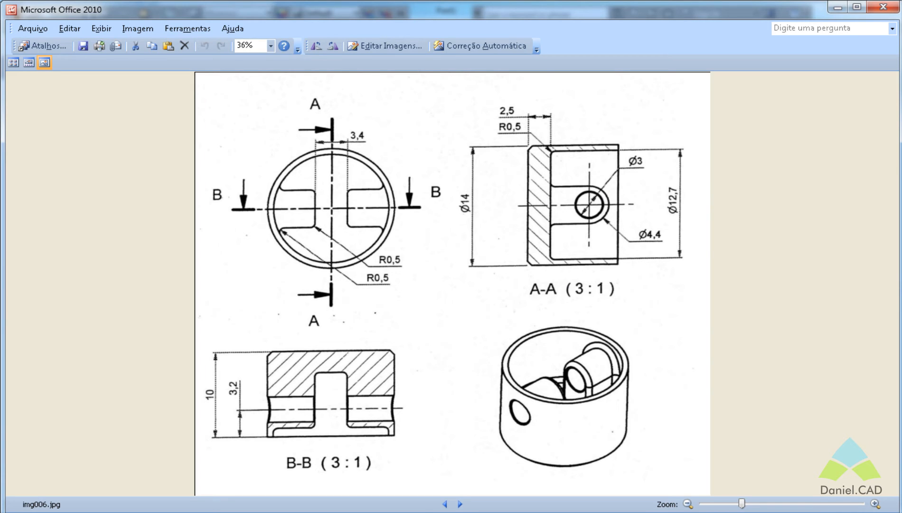
pyautogui.hotkey('alt', 'Tab')
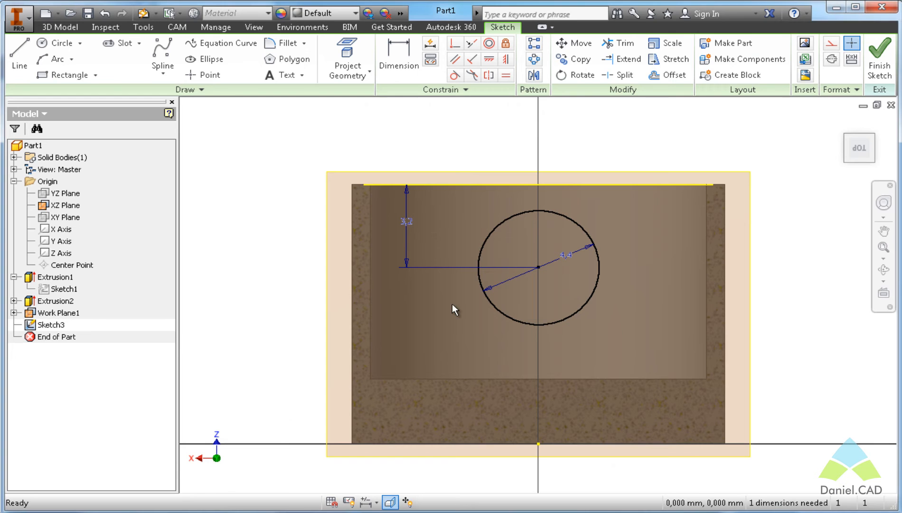
pyautogui.press('l')
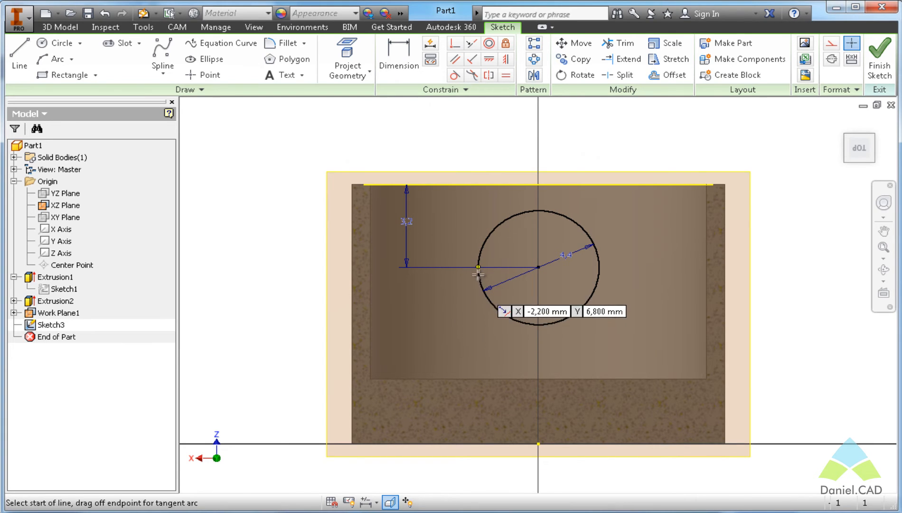
pyautogui.click(478, 268)
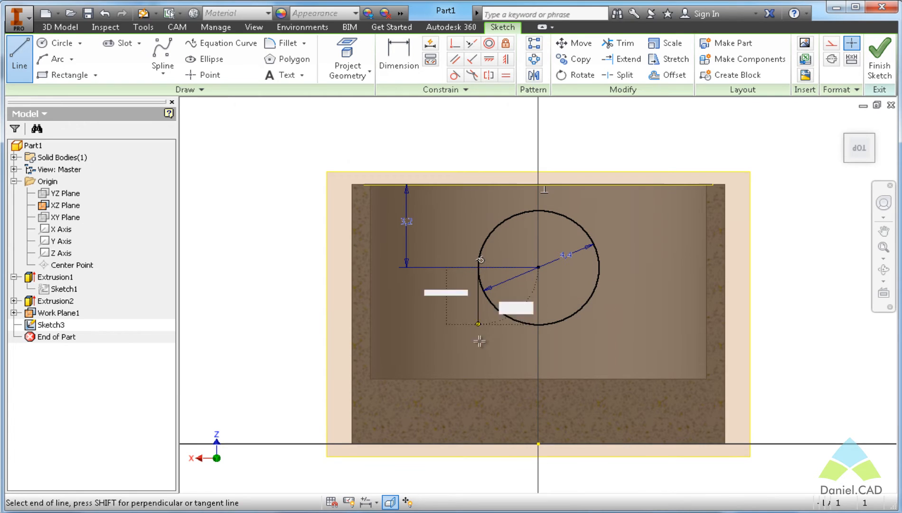
pyautogui.click(479, 387)
pyautogui.press('Escape')
pyautogui.press('l')
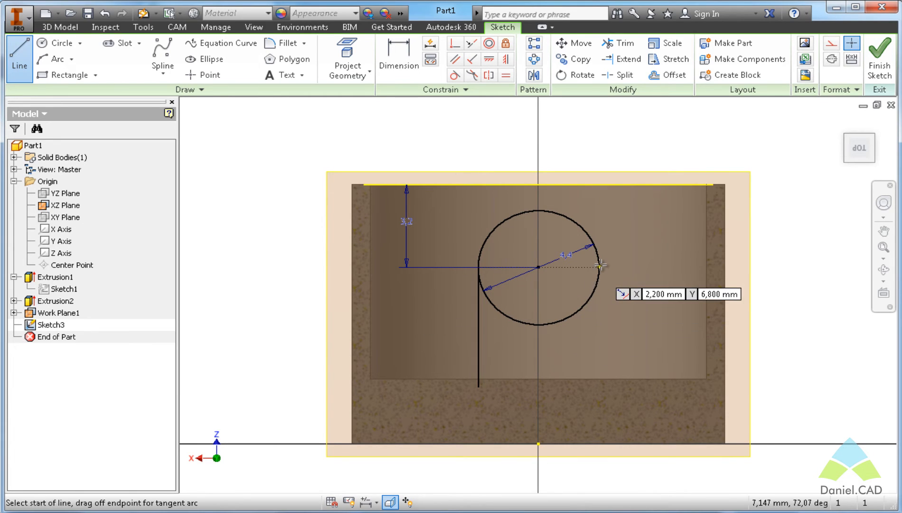
pyautogui.click(599, 267)
pyautogui.click(598, 392)
pyautogui.press('Escape')
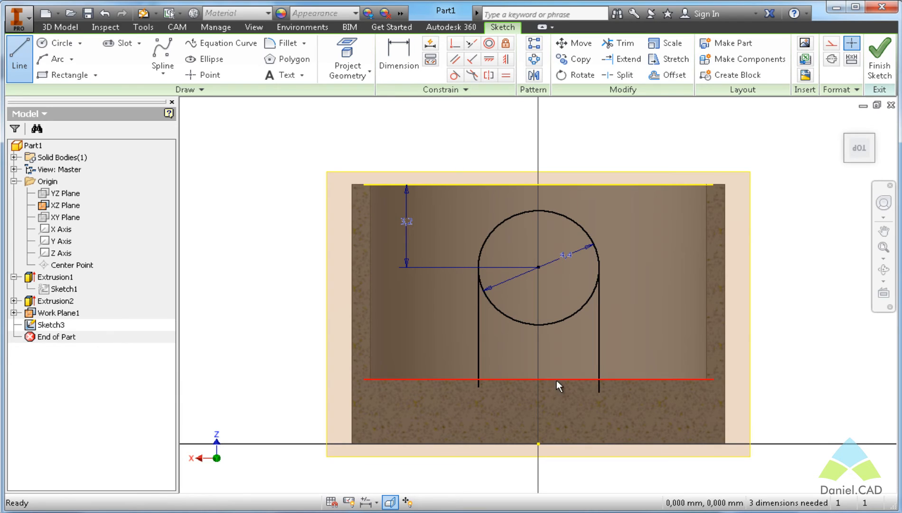
# Step: Project the cavity floor edge into the sketch and trim the ends of both vertical lines that extend below it
pyautogui.click(350, 49)
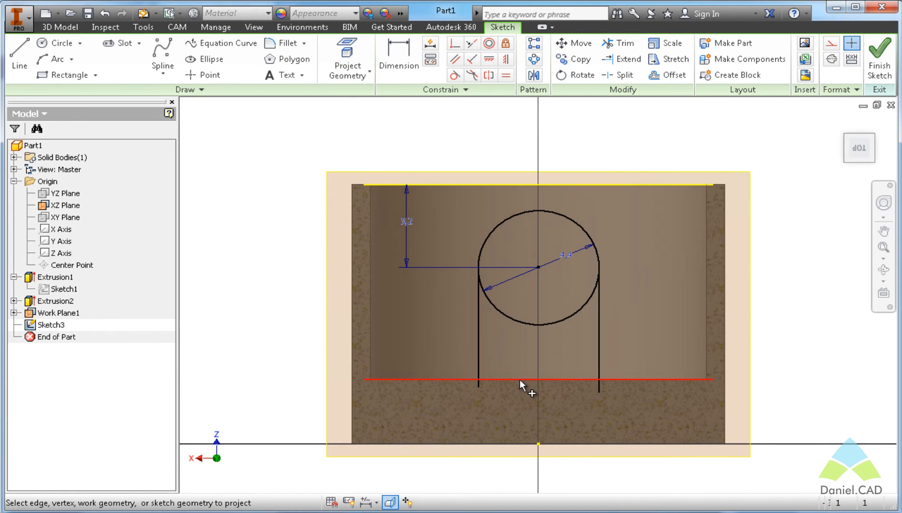
pyautogui.click(489, 422)
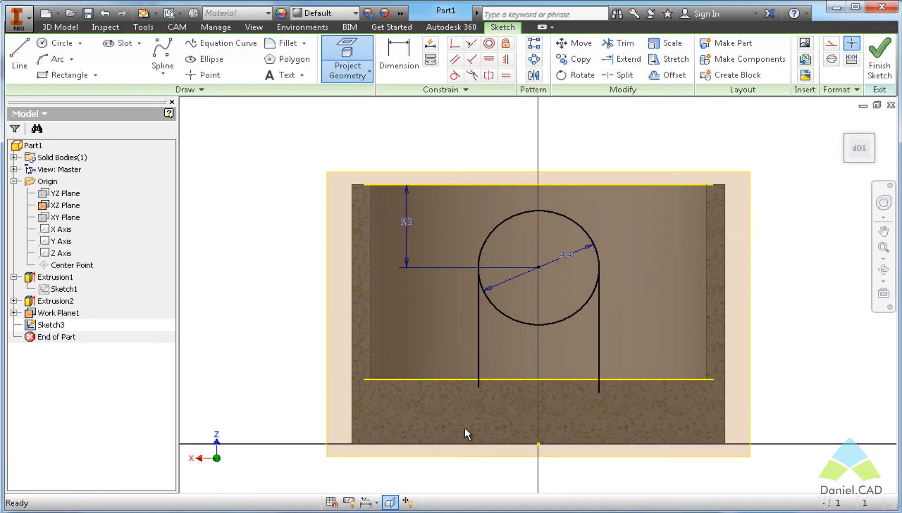
pyautogui.press('x')
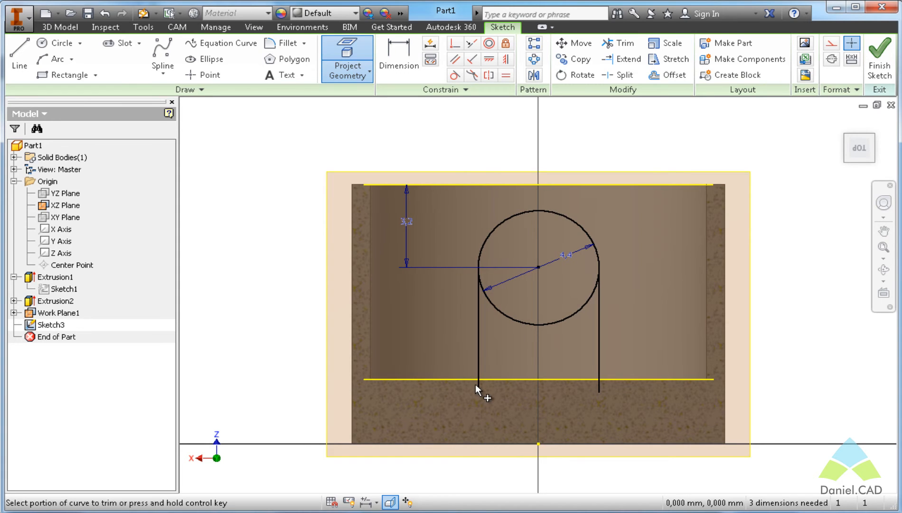
pyautogui.click(597, 393)
pyautogui.press('Escape')
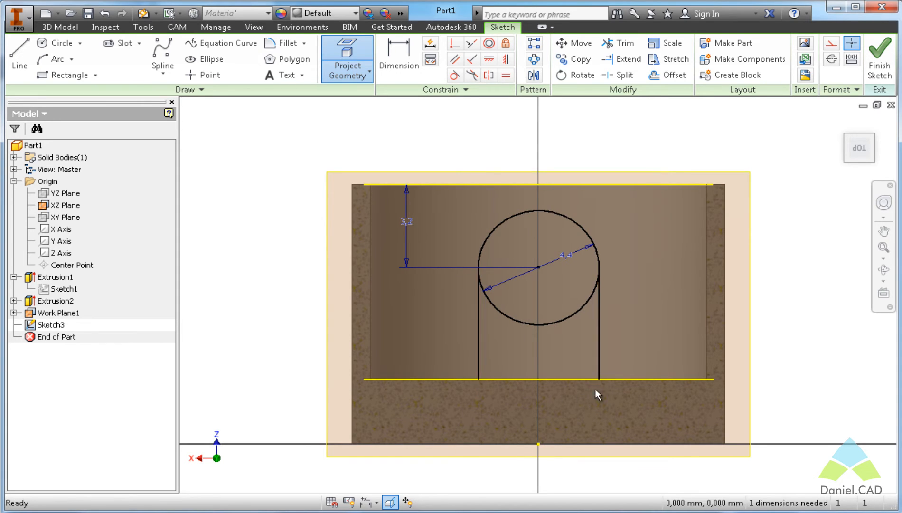
# Step: Trim the lower half of the circle to leave an arch-shaped profile, and finish the sketch
pyautogui.press('x')
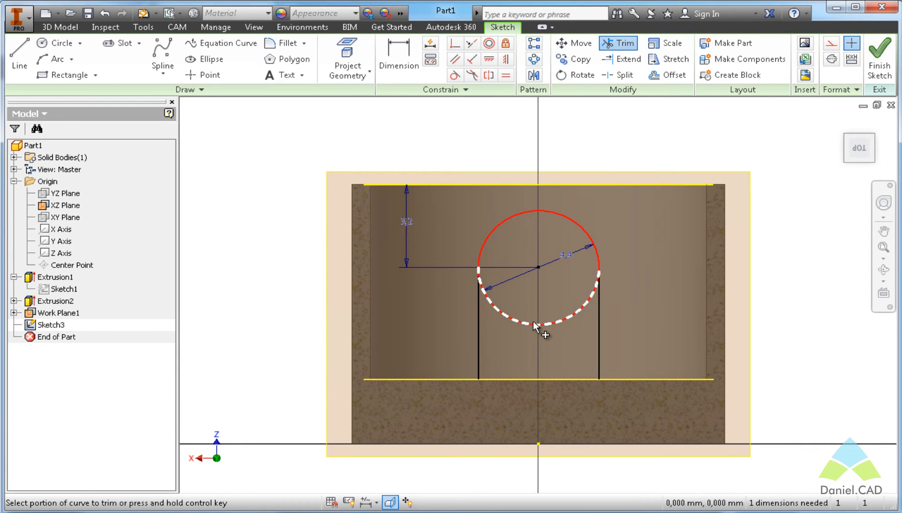
pyautogui.click(536, 323)
pyautogui.keyDown('shift'); pyautogui.moveTo(411, 273); pyautogui.dragTo(465, 295, button='middle'); pyautogui.keyUp('shift')
pyautogui.scroll(-5, 466, 294)
pyautogui.scroll(2, 501, 297)
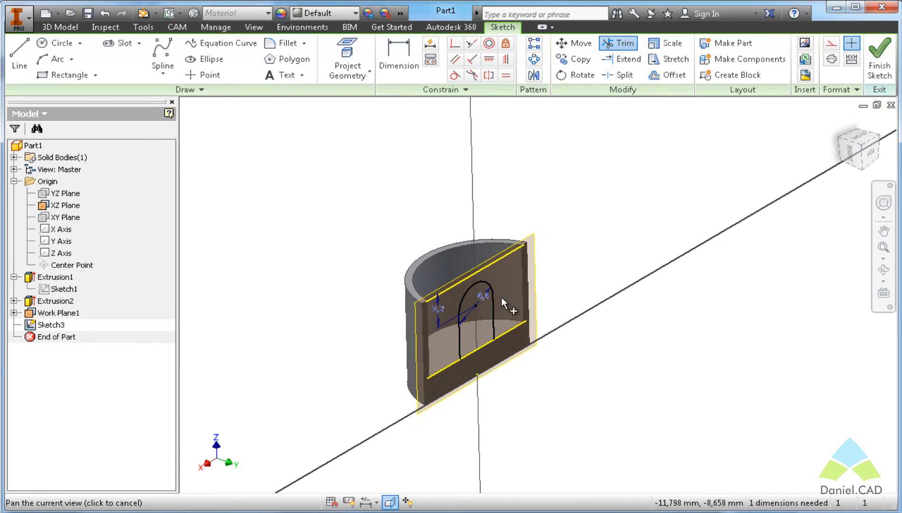
pyautogui.scroll(3, 499, 300)
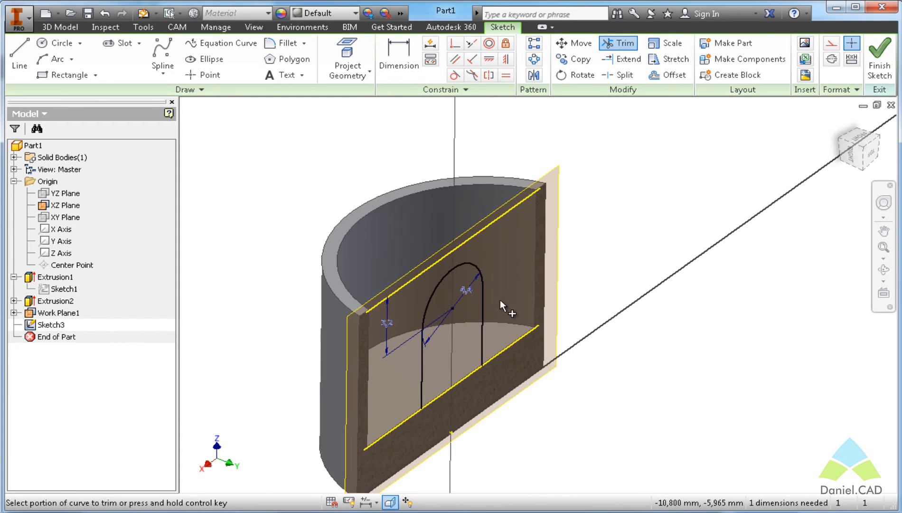
pyautogui.click(880, 62)
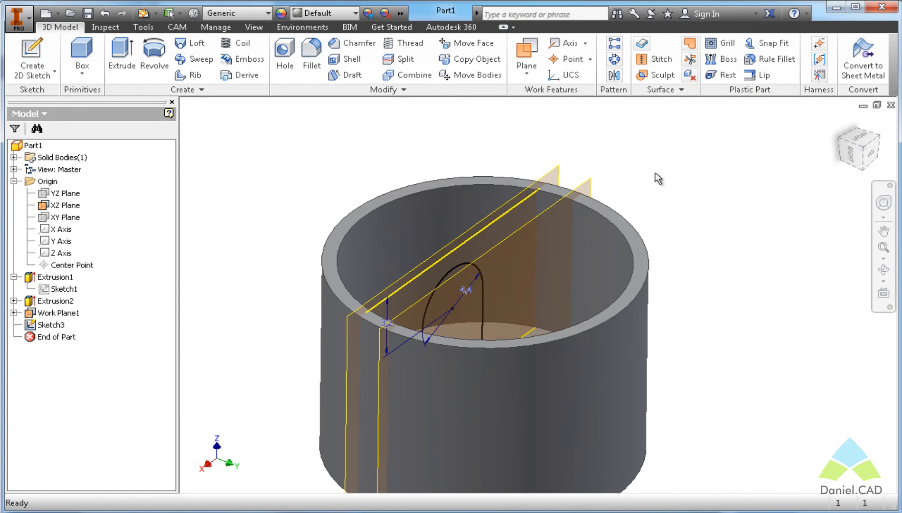
# Step: Extrude the arch-shaped profile in Direction 2 up to the cylinder's inner wall face to form the first pin boss
pyautogui.press('e')
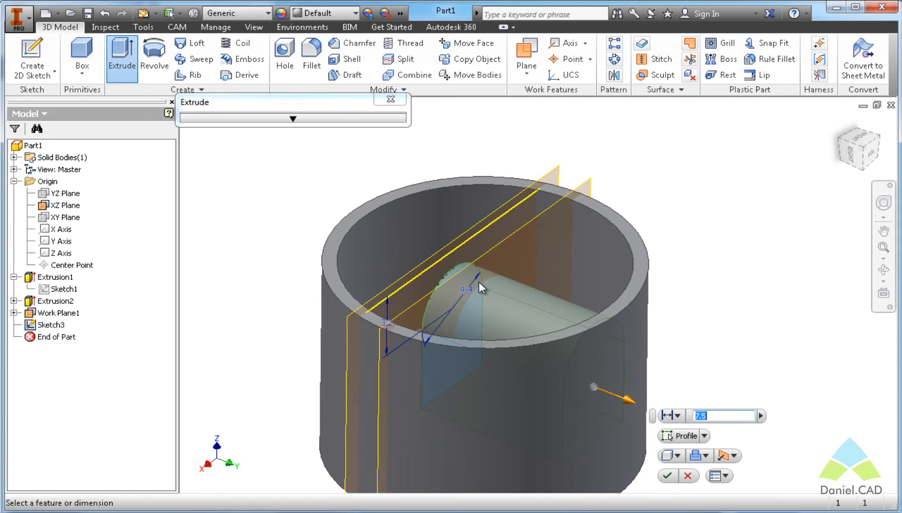
pyautogui.keyDown('shift'); pyautogui.moveTo(479, 281); pyautogui.dragTo(552, 302, button='middle'); pyautogui.keyUp('shift')
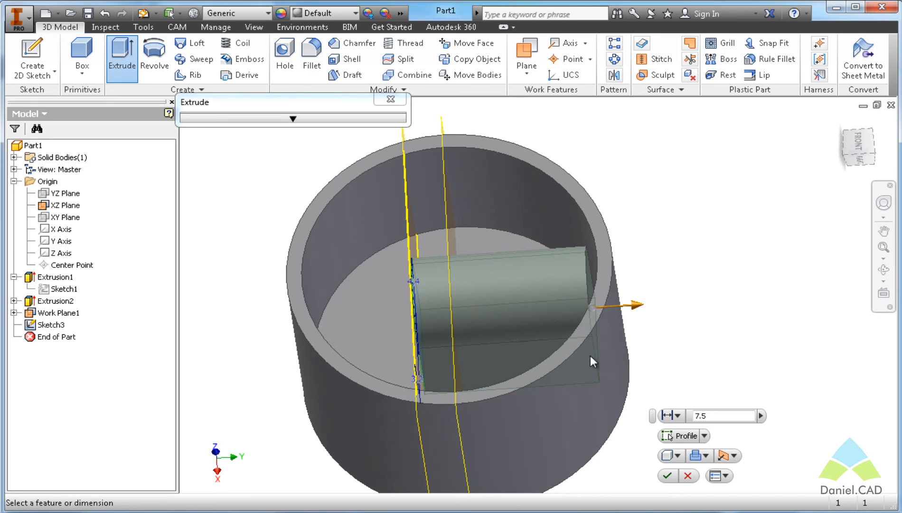
pyautogui.click(733, 457)
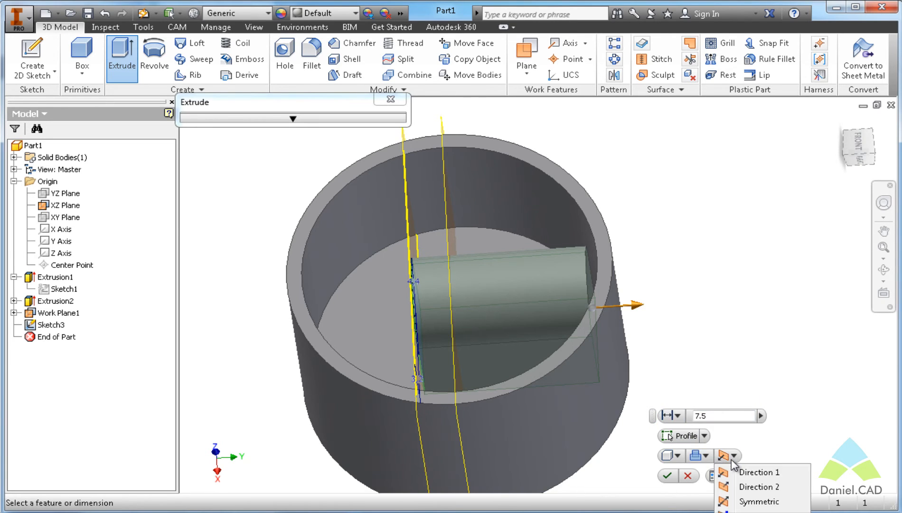
pyautogui.click(747, 487)
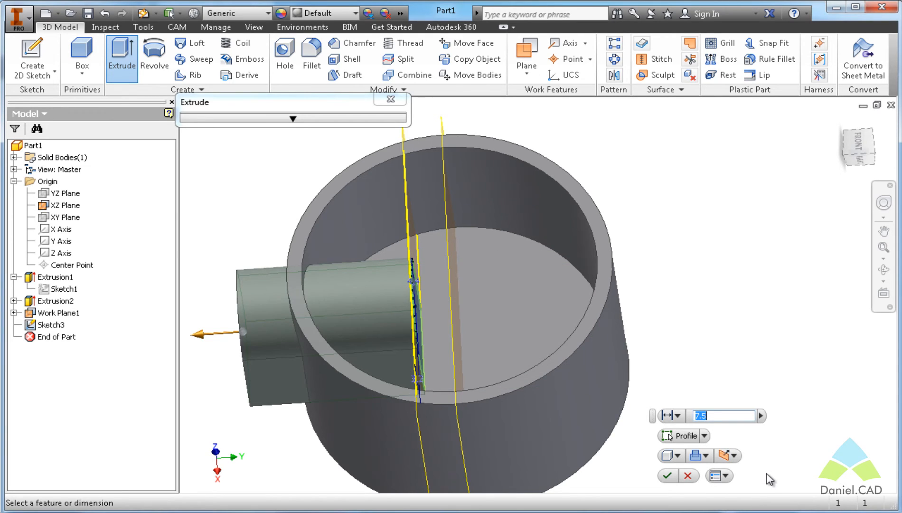
pyautogui.click(680, 416)
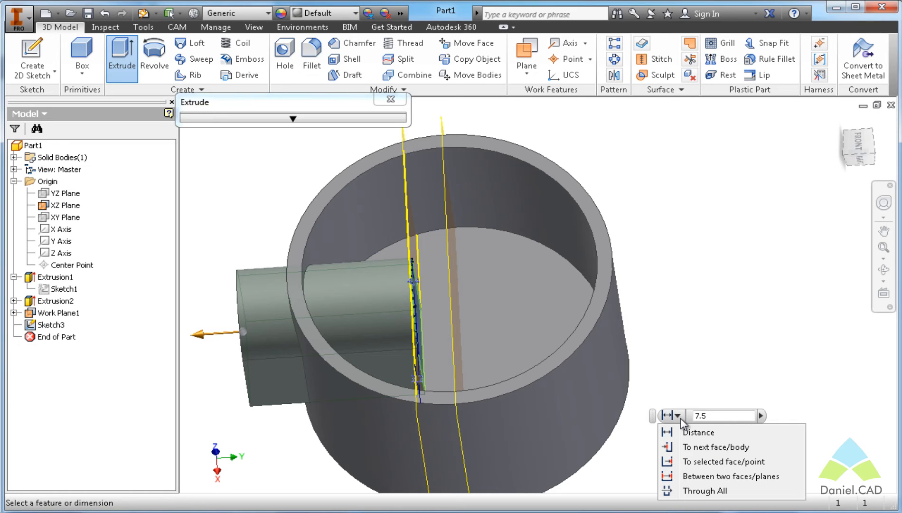
pyautogui.click(681, 465)
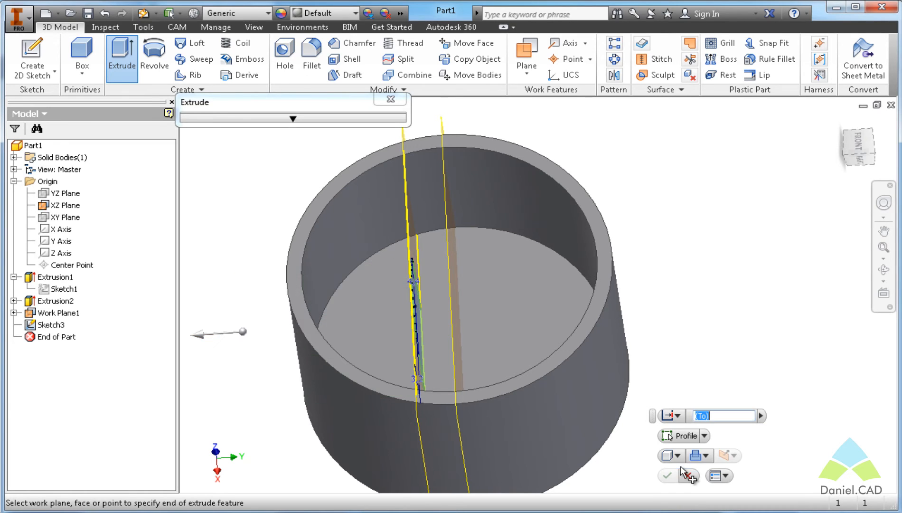
pyautogui.click(320, 264)
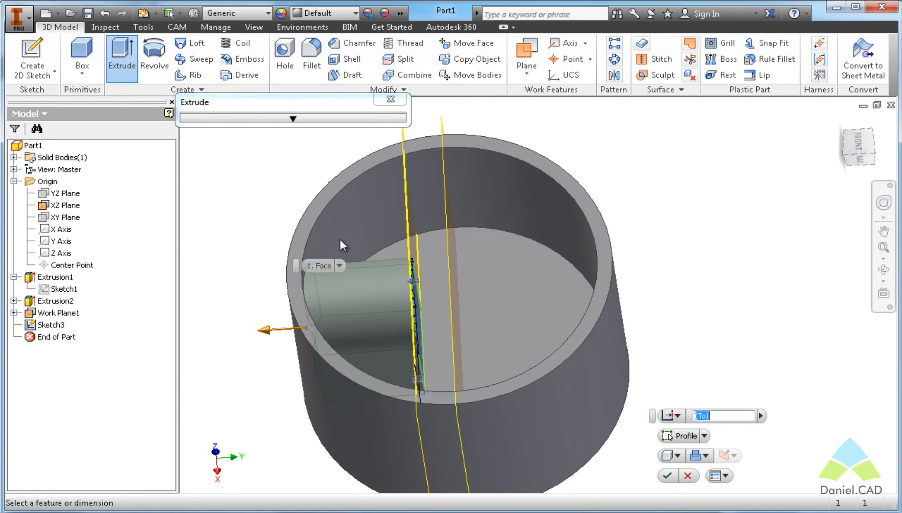
pyautogui.click(668, 475)
# Step: Hide the offset work plane at the boss's flat end face
pyautogui.keyDown('shift'); pyautogui.moveTo(464, 295); pyautogui.dragTo(478, 322, button='middle'); pyautogui.keyUp('shift')
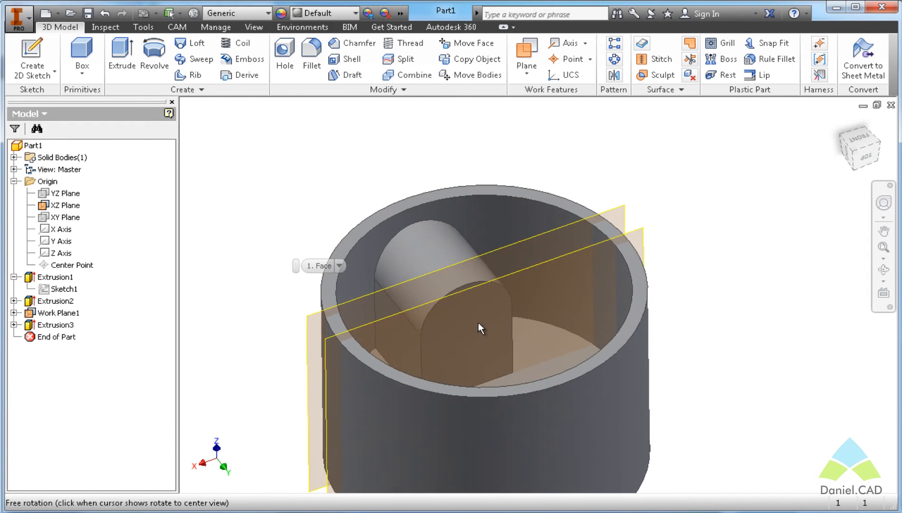
pyautogui.scroll(-1, 723, 310)
pyautogui.moveTo(723, 310); pyautogui.dragTo(747, 272, button='middle')
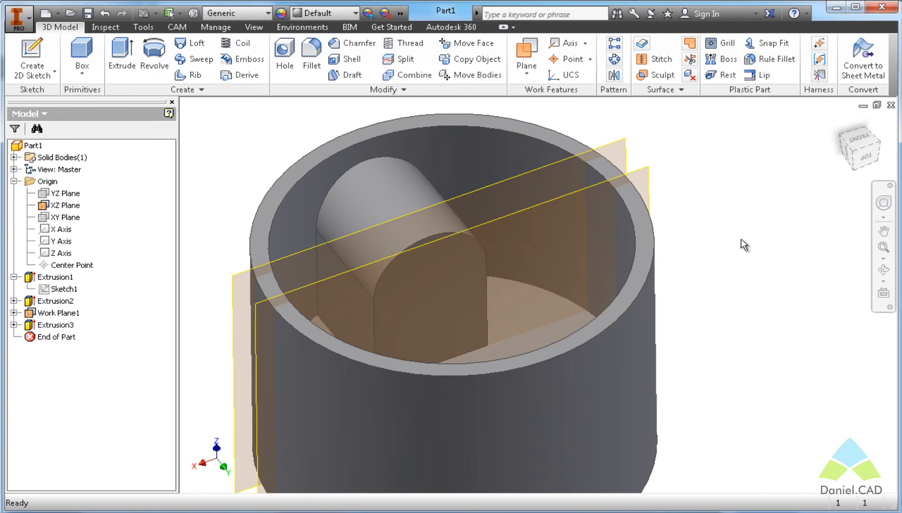
pyautogui.scroll(2, 718, 226)
pyautogui.keyDown('shift'); pyautogui.moveTo(715, 223); pyautogui.dragTo(716, 234, button='middle'); pyautogui.keyUp('shift')
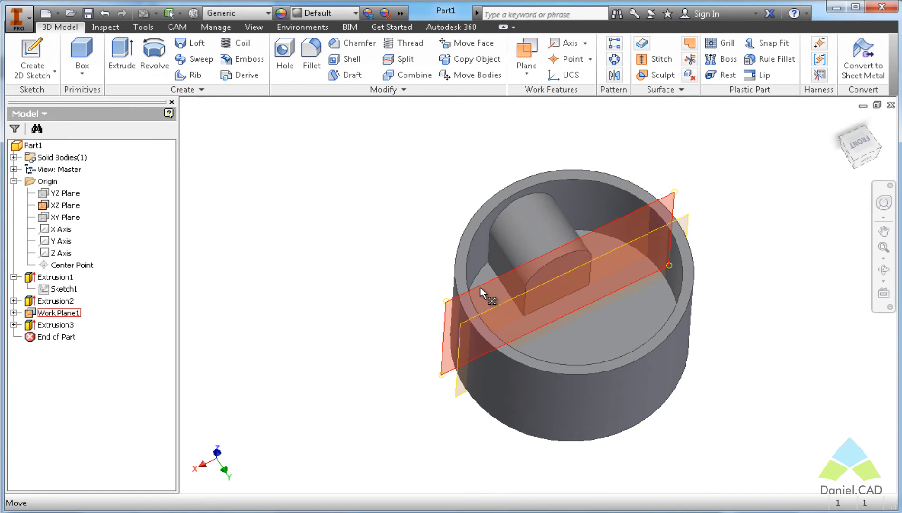
pyautogui.click(39, 315)
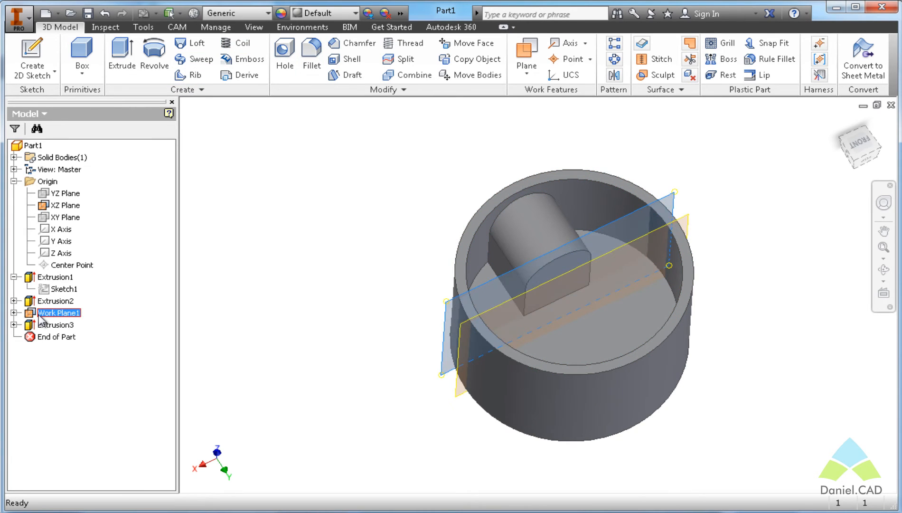
pyautogui.rightClick(39, 316)
pyautogui.click(61, 428)
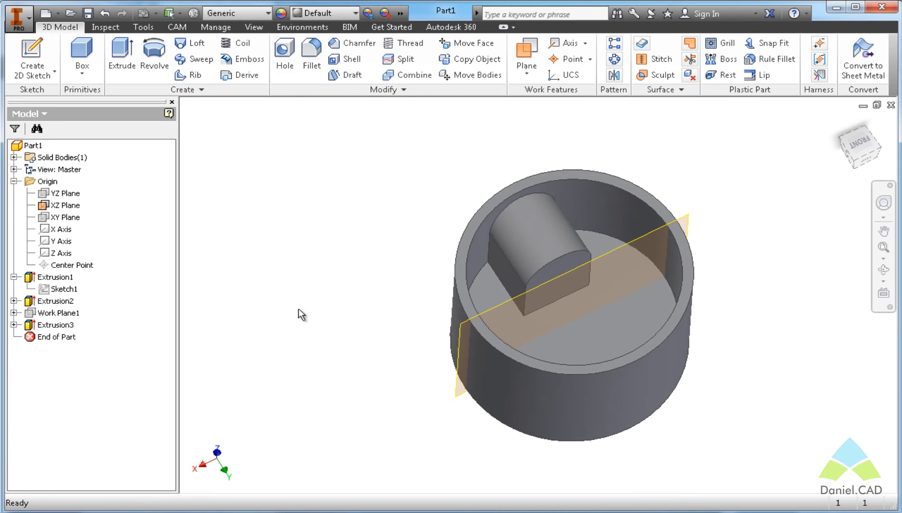
# Step: Mirror the boss extrusion across the XZ plane to create the opposite pin boss
pyautogui.keyDown('shift'); pyautogui.moveTo(341, 366); pyautogui.dragTo(375, 336, button='middle'); pyautogui.keyUp('shift')
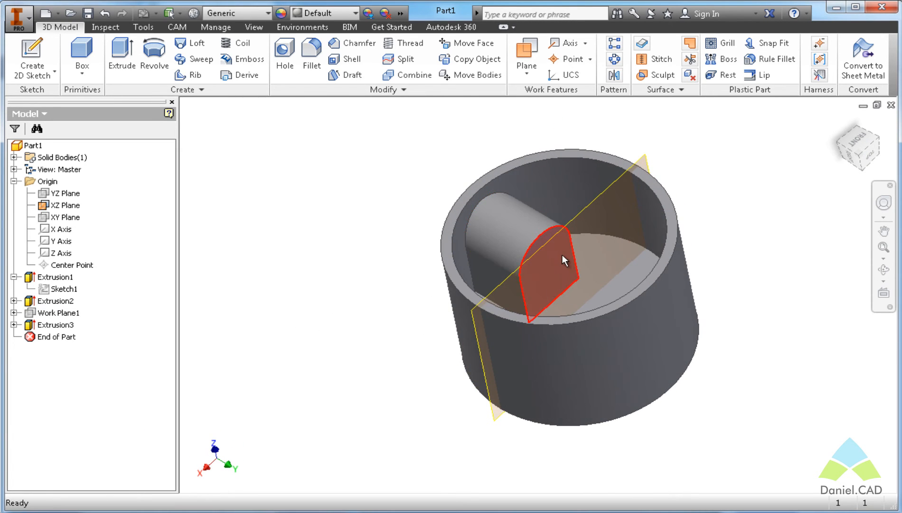
pyautogui.keyDown('shift'); pyautogui.moveTo(427, 250); pyautogui.dragTo(609, 259, button='middle'); pyautogui.keyUp('shift')
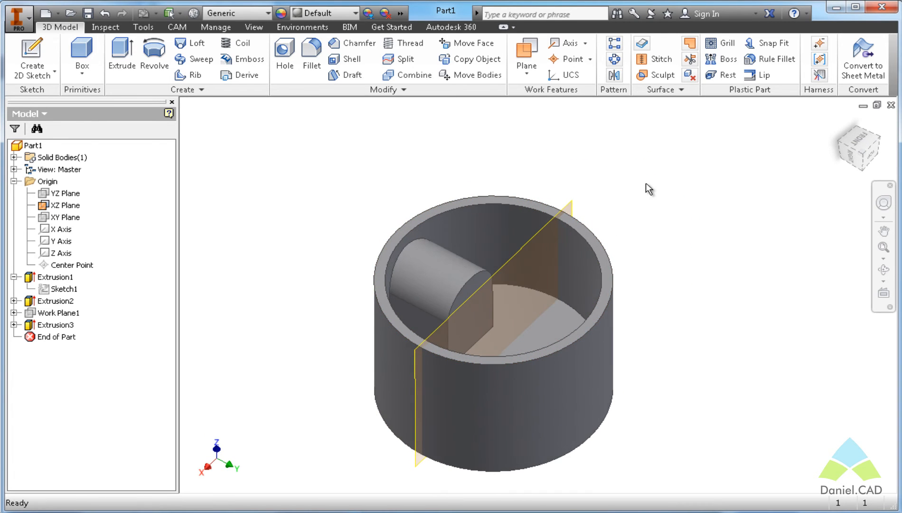
pyautogui.keyDown('shift'); pyautogui.moveTo(622, 200); pyautogui.dragTo(608, 215, button='middle'); pyautogui.keyUp('shift')
pyautogui.scroll(-3, 603, 243)
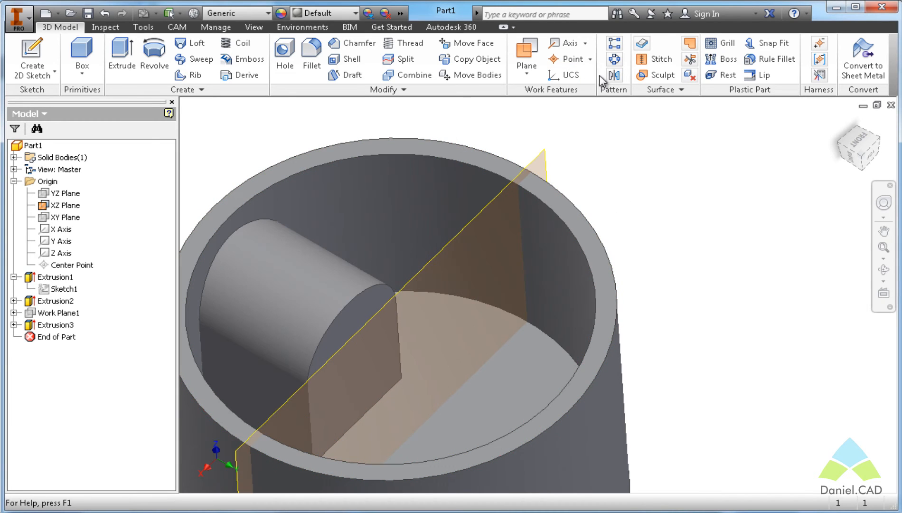
pyautogui.click(614, 74)
pyautogui.moveTo(570, 186); pyautogui.dragTo(695, 155, button='middle')
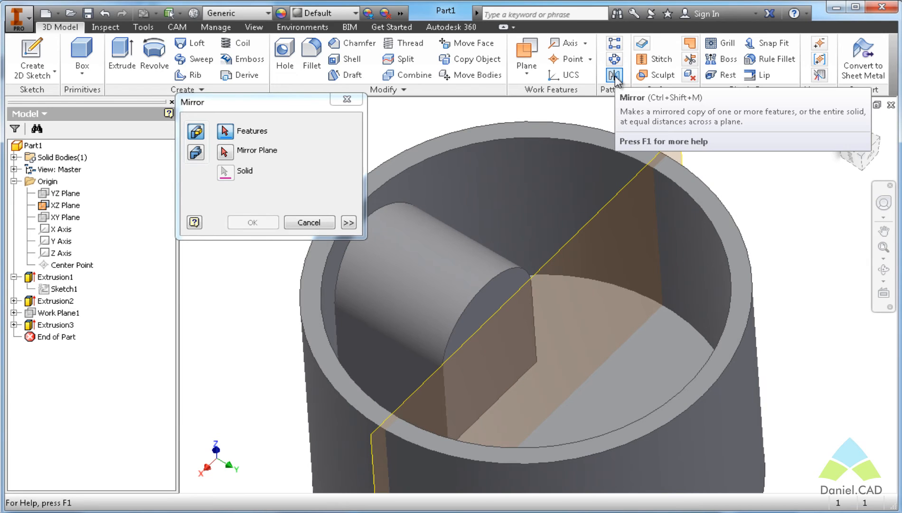
pyautogui.click(400, 271)
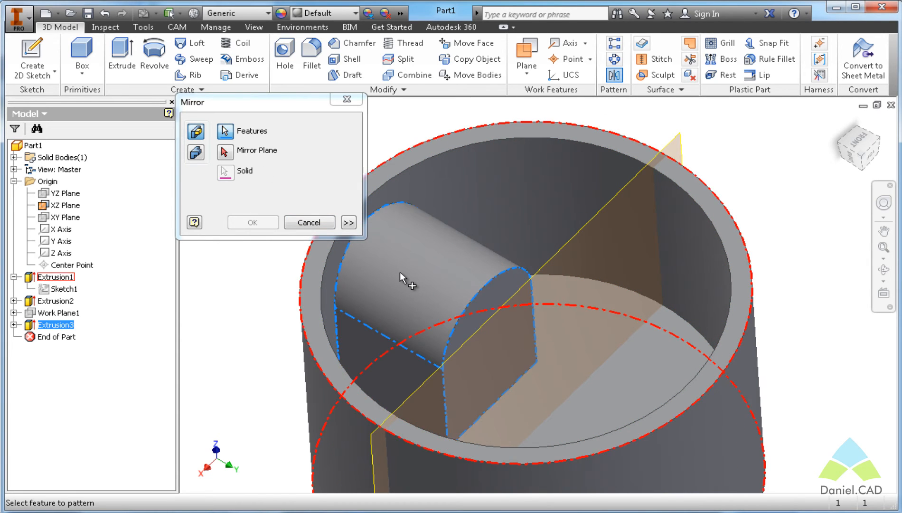
pyautogui.click(225, 152)
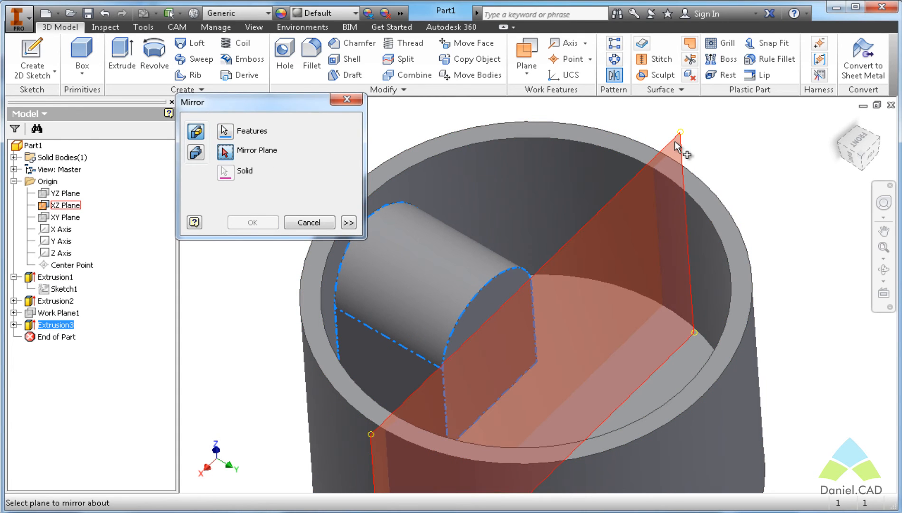
pyautogui.click(679, 148)
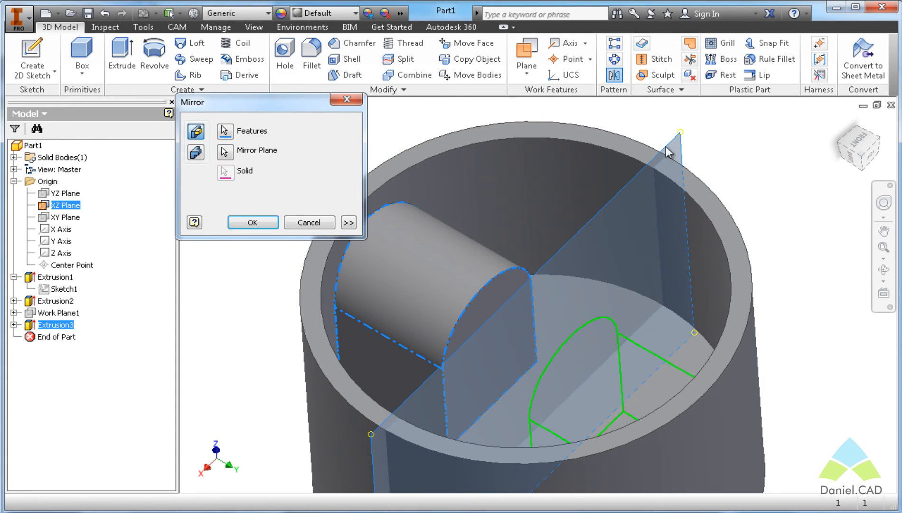
pyautogui.click(244, 227)
# Step: Turn off the visibility of the XZ origin plane
pyautogui.keyDown('shift'); pyautogui.moveTo(232, 233); pyautogui.dragTo(310, 234, button='middle'); pyautogui.keyUp('shift')
pyautogui.scroll(-3, 310, 233)
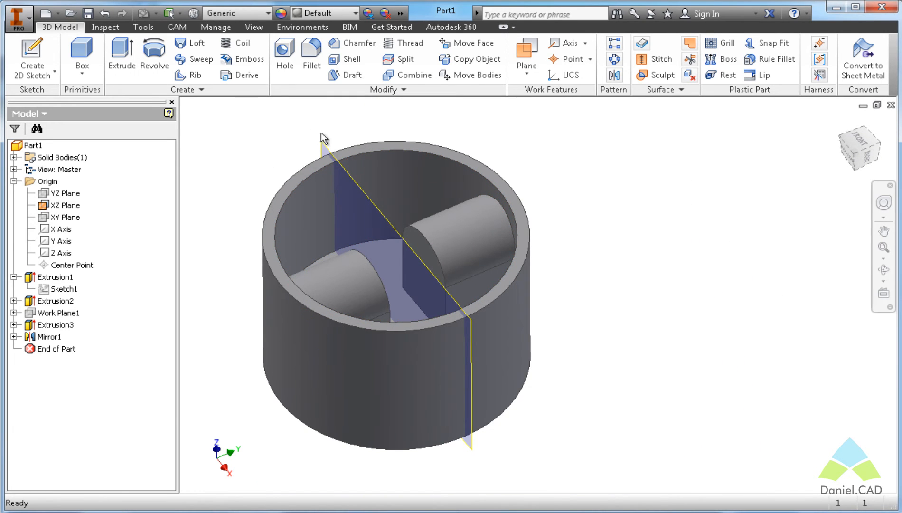
pyautogui.rightClick(77, 205)
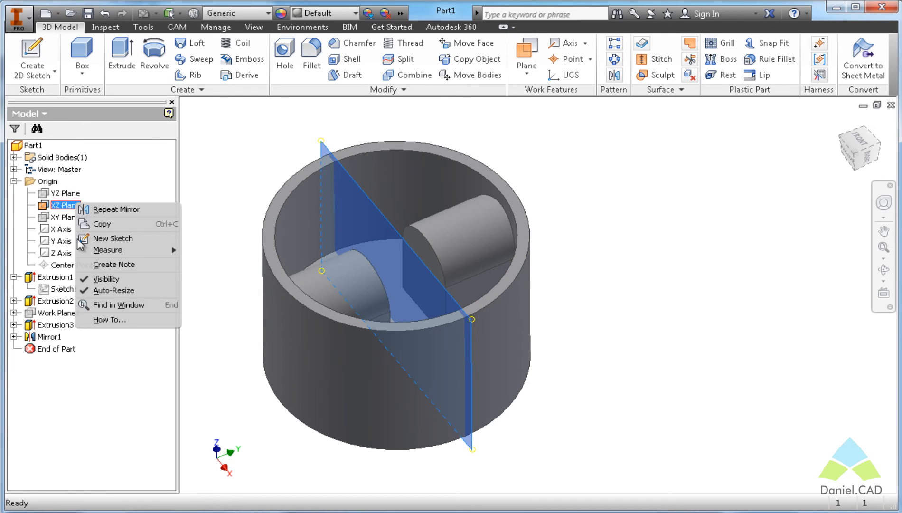
pyautogui.click(93, 278)
# Step: Start a sketch on one boss's flat end face and draw a circle about 2 mm in diameter centred on the boss's arc
pyautogui.keyDown('shift'); pyautogui.moveTo(210, 240); pyautogui.dragTo(377, 285, button='middle'); pyautogui.keyUp('shift')
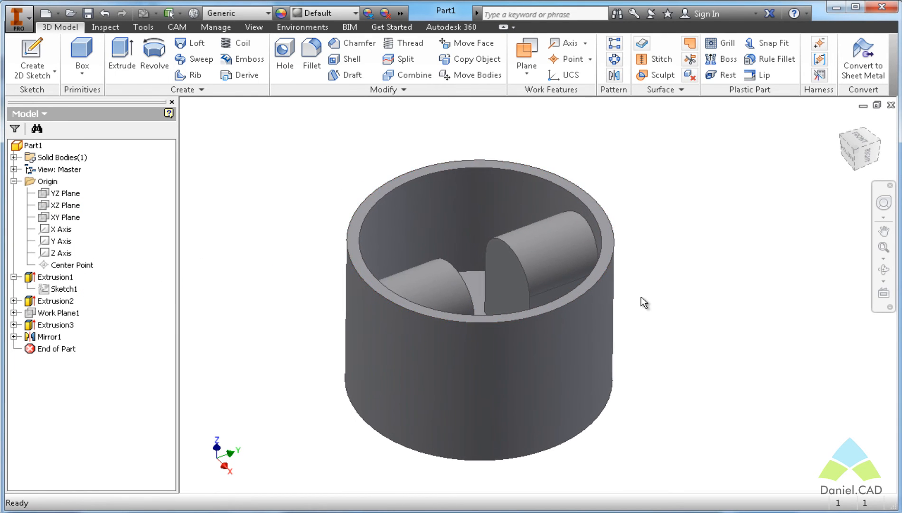
pyautogui.keyDown('shift'); pyautogui.moveTo(707, 262); pyautogui.dragTo(708, 272, button='middle'); pyautogui.keyUp('shift')
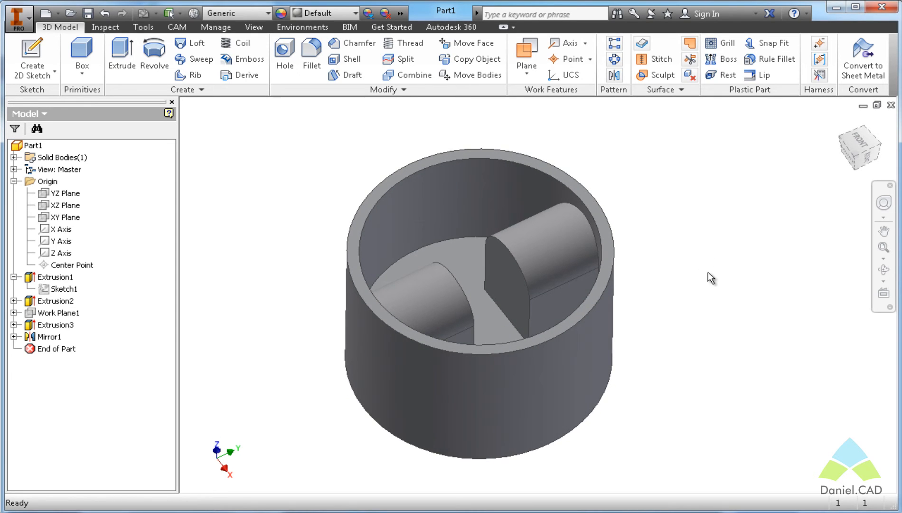
pyautogui.press('s')
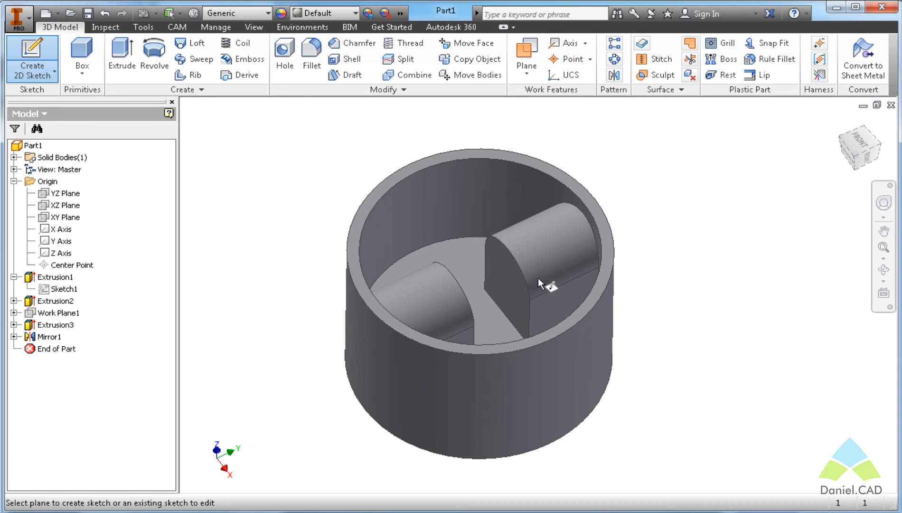
pyautogui.click(510, 274)
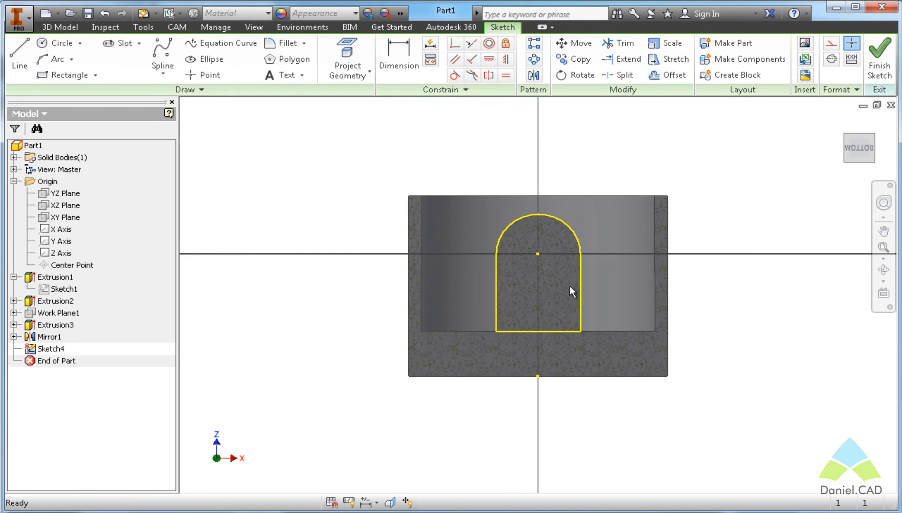
pyautogui.scroll(3, 569, 287)
pyautogui.press('c')
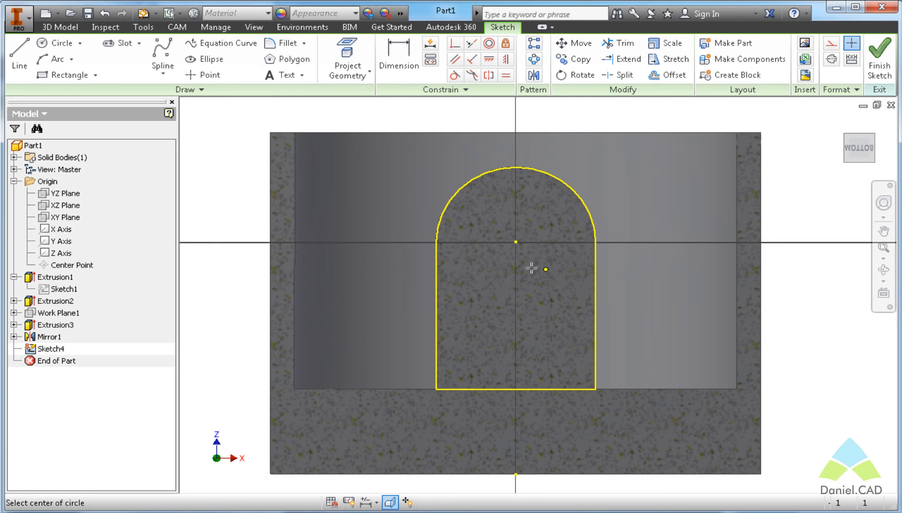
pyautogui.click(516, 241)
pyautogui.click(553, 246)
pyautogui.press('Escape')
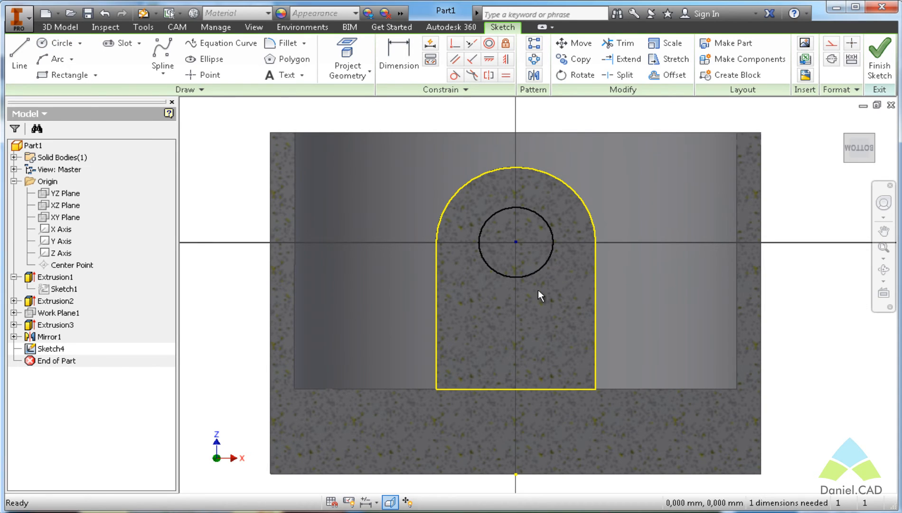
# Step: Dimension the circle's diameter to 3 mm
pyautogui.press('d')
pyautogui.click(541, 273)
pyautogui.click(554, 283)
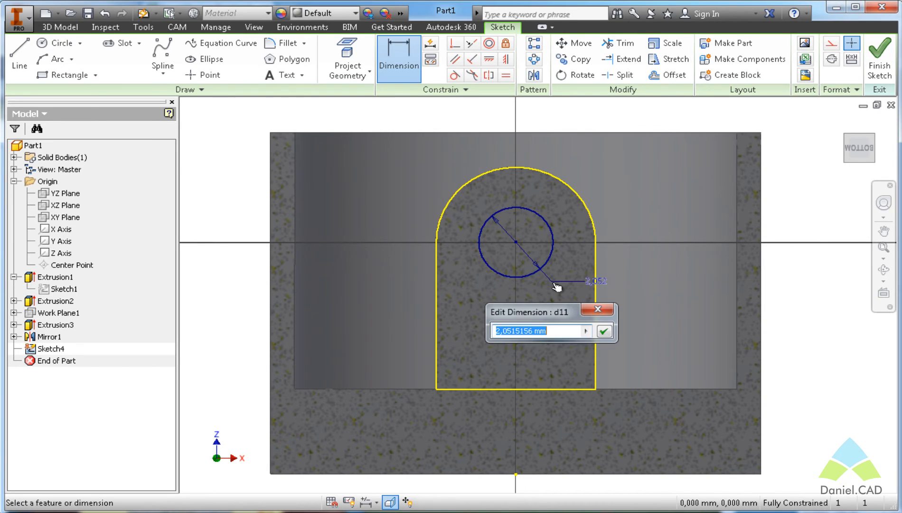
pyautogui.write('3')
pyautogui.press('Return')
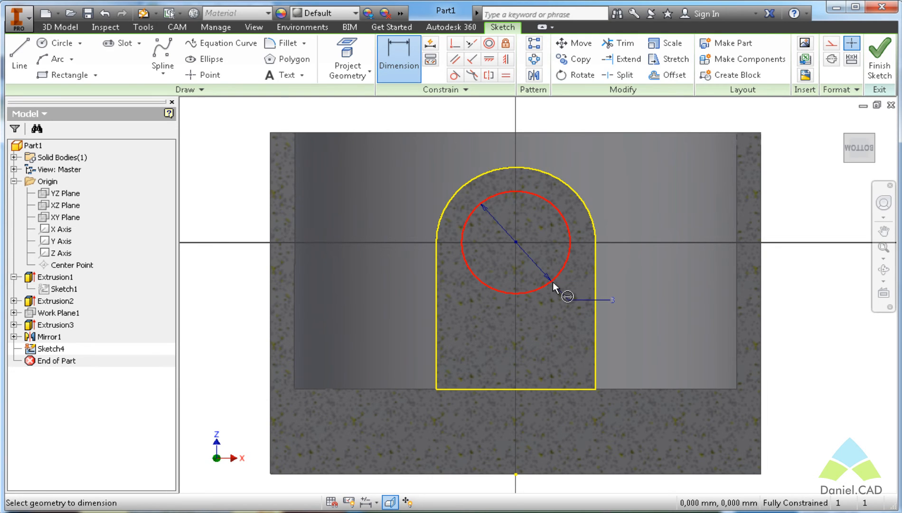
pyautogui.press('e')
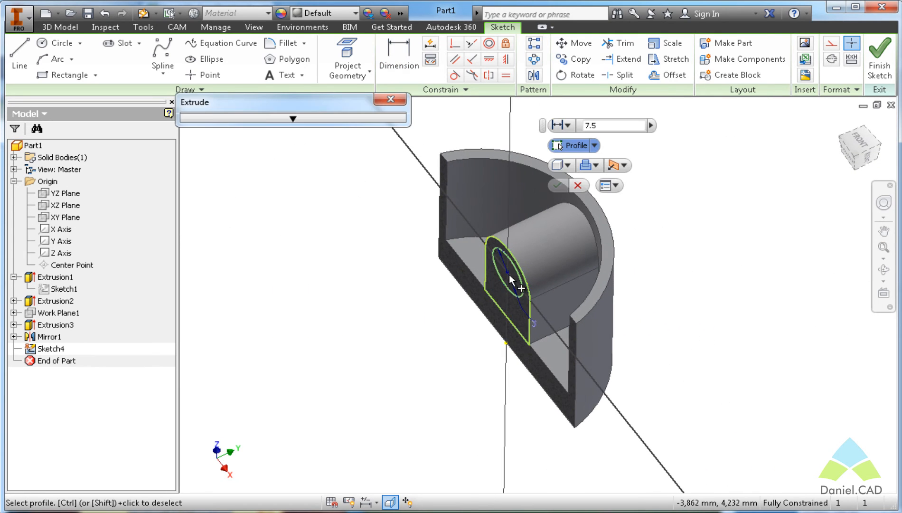
pyautogui.click(507, 283)
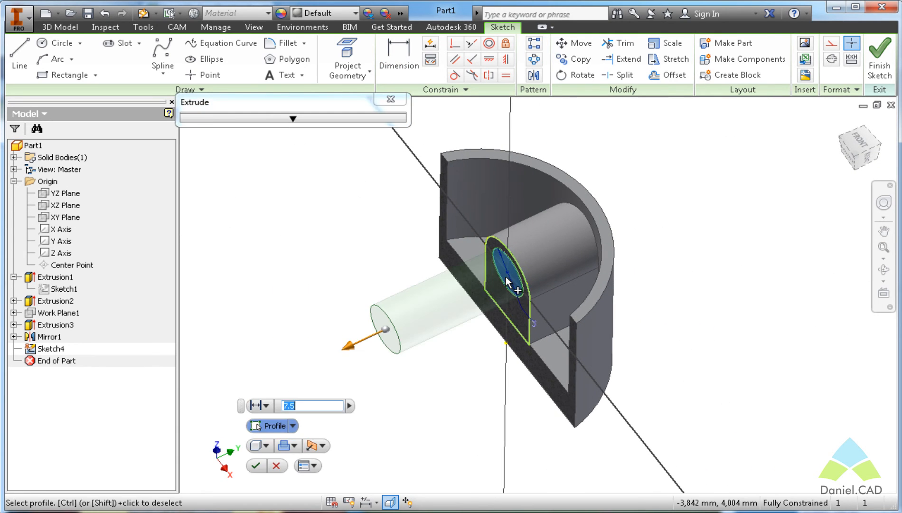
pyautogui.click(290, 446)
pyautogui.click(296, 479)
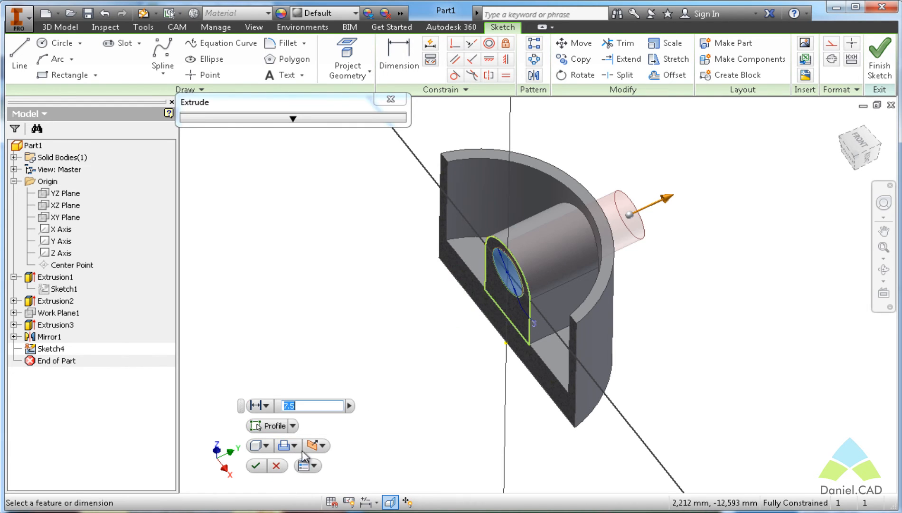
pyautogui.click(269, 406)
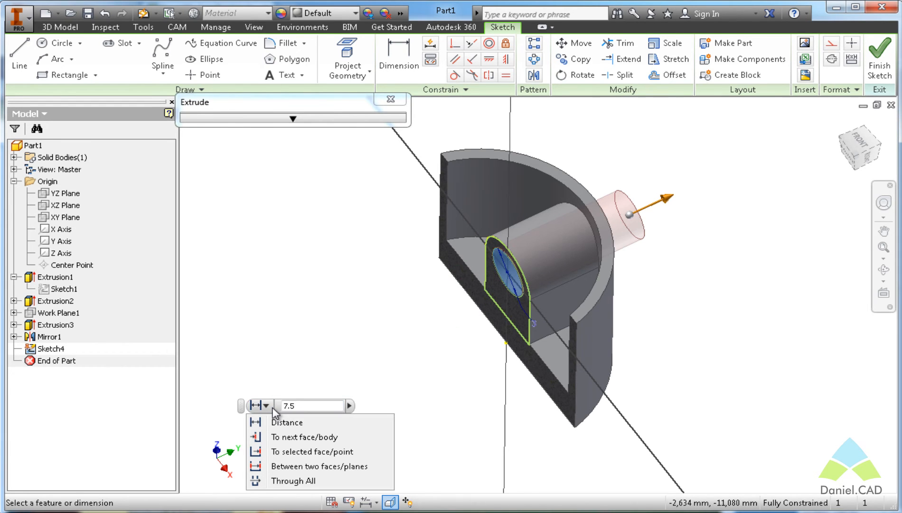
pyautogui.click(274, 481)
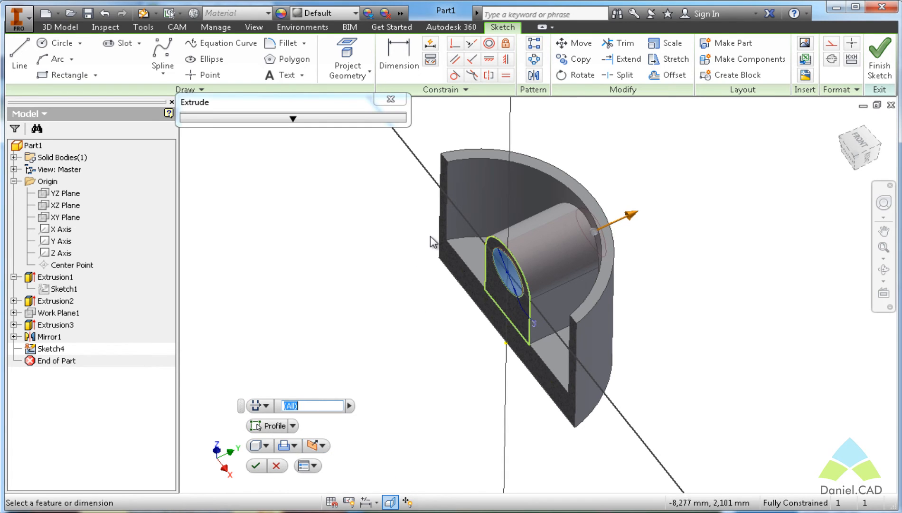
pyautogui.press('Escape')
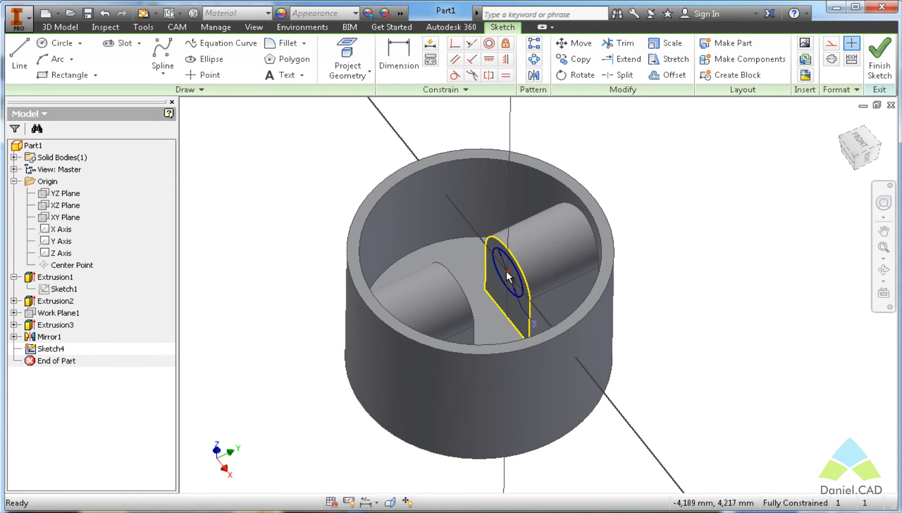
# Step: Extrude the 3 mm circle as a symmetric cut through all, making the pin hole across both bosses and the outer wall
pyautogui.press('e')
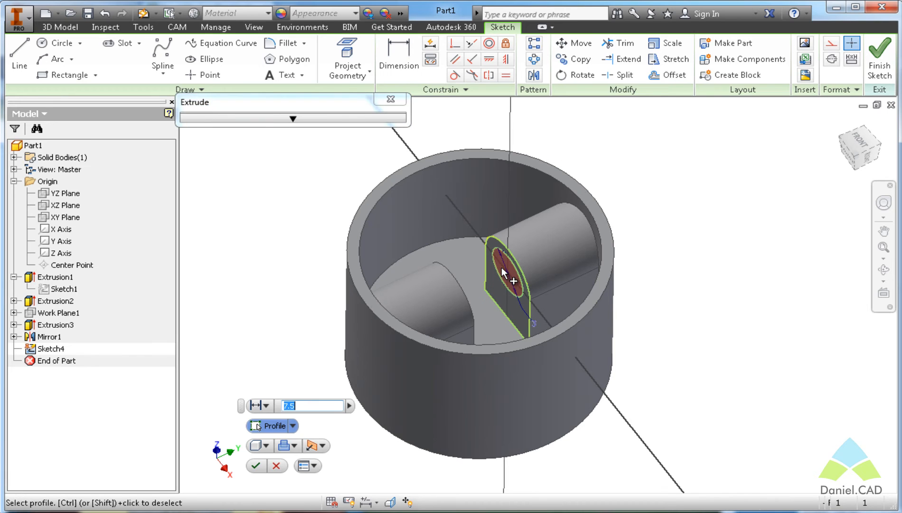
pyautogui.click(504, 275)
pyautogui.click(289, 446)
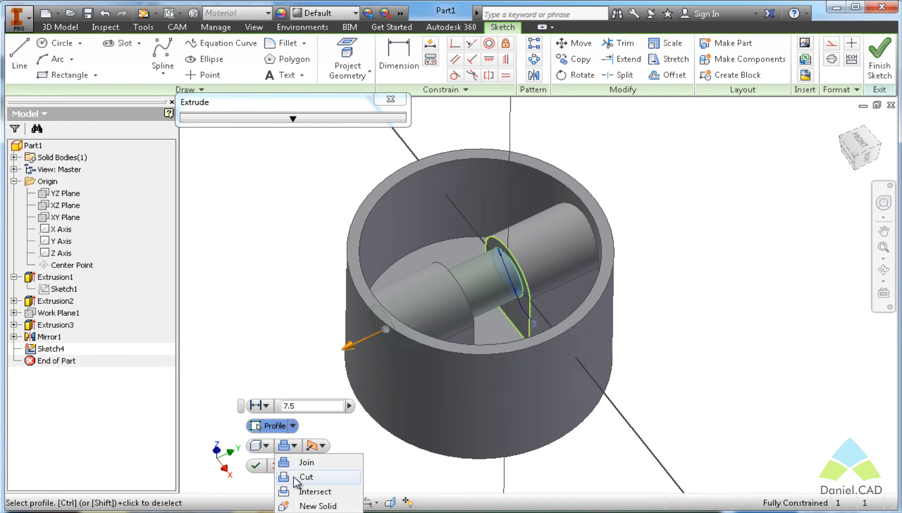
pyautogui.click(293, 476)
pyautogui.click(317, 445)
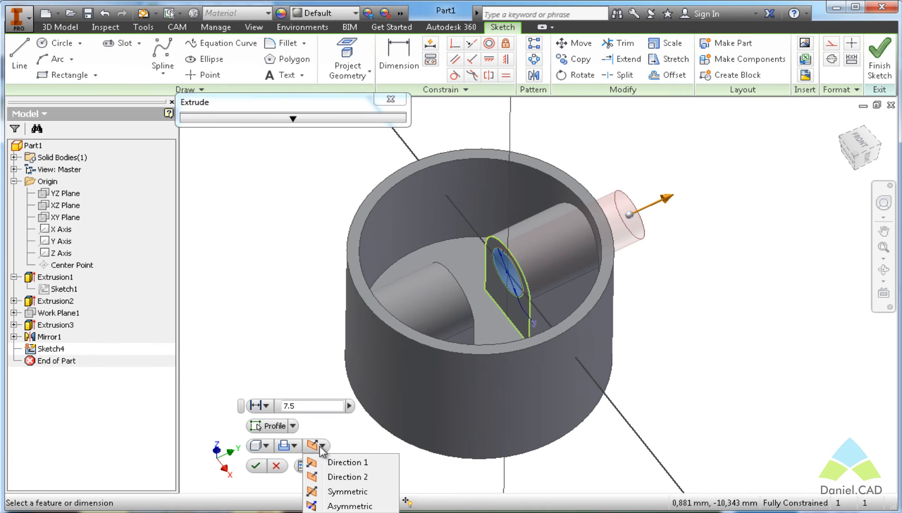
pyautogui.click(340, 494)
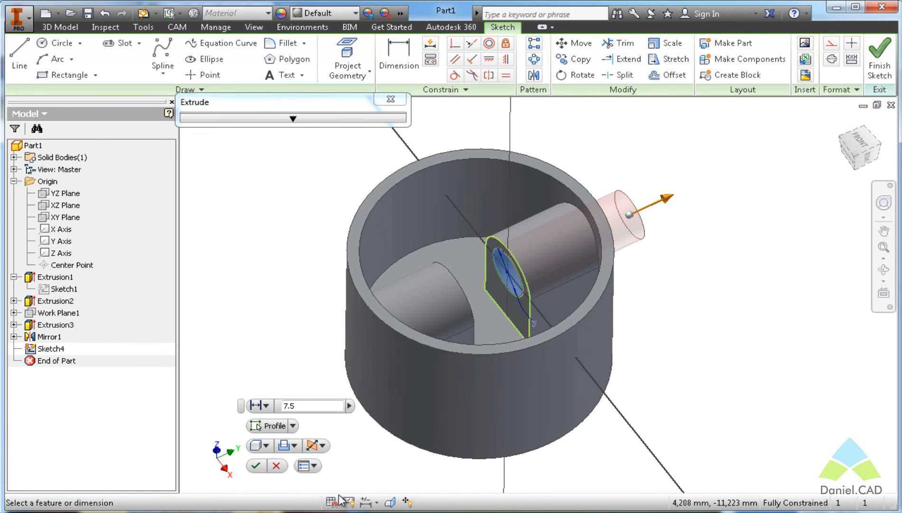
pyautogui.click(267, 407)
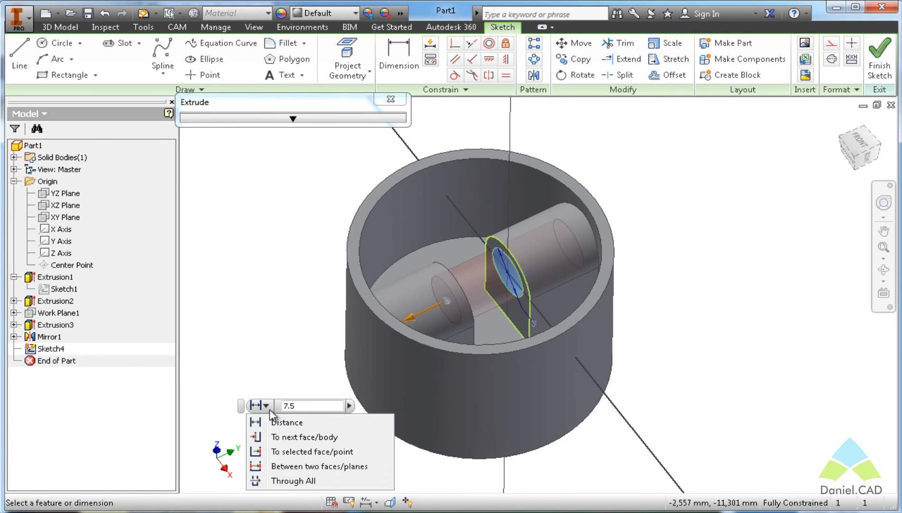
pyautogui.click(285, 481)
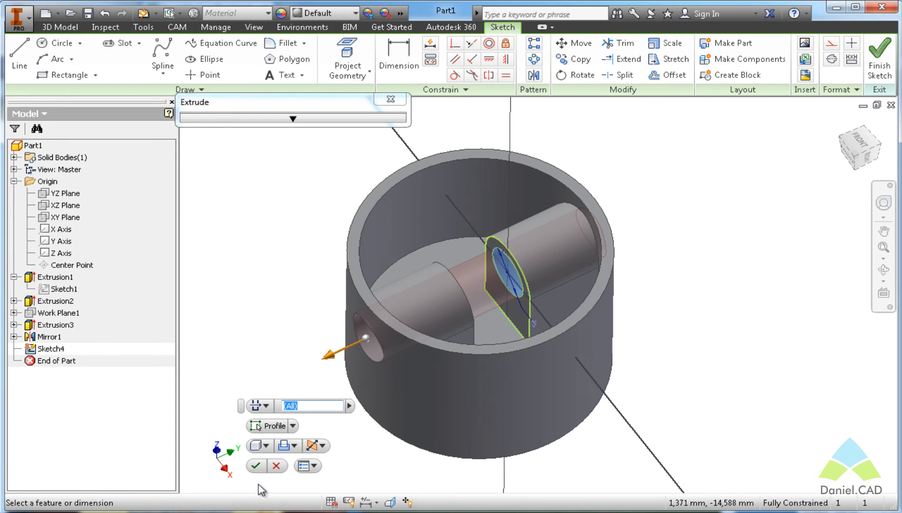
pyautogui.click(255, 466)
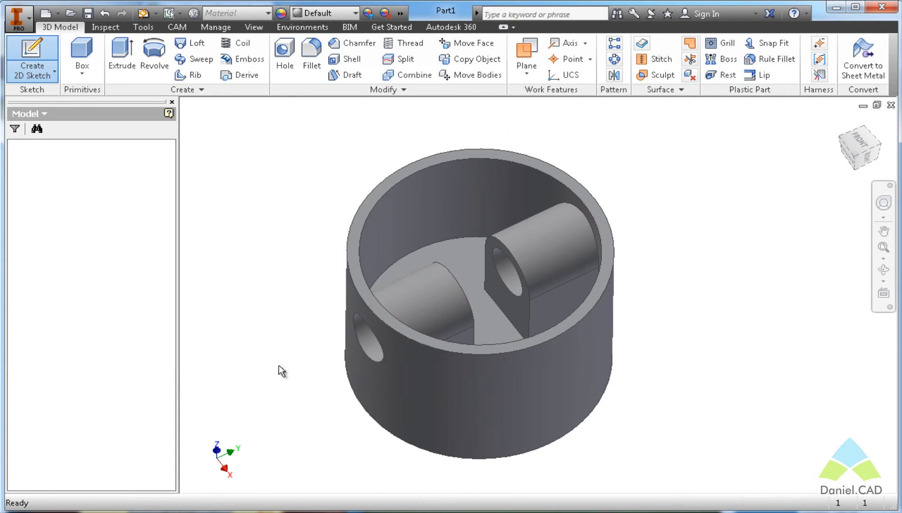
# Step: Start a 0.5 mm fillet and select the edges where the inner wall meets the cavity floor and the two bosses
pyautogui.keyDown('shift'); pyautogui.moveTo(670, 284); pyautogui.dragTo(719, 301, button='middle'); pyautogui.keyUp('shift')
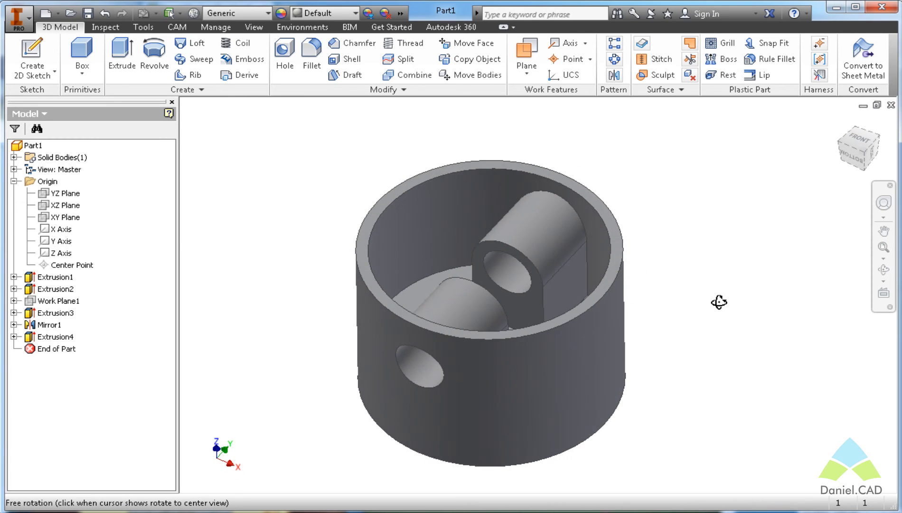
pyautogui.hotkey('alt', 'Tab')
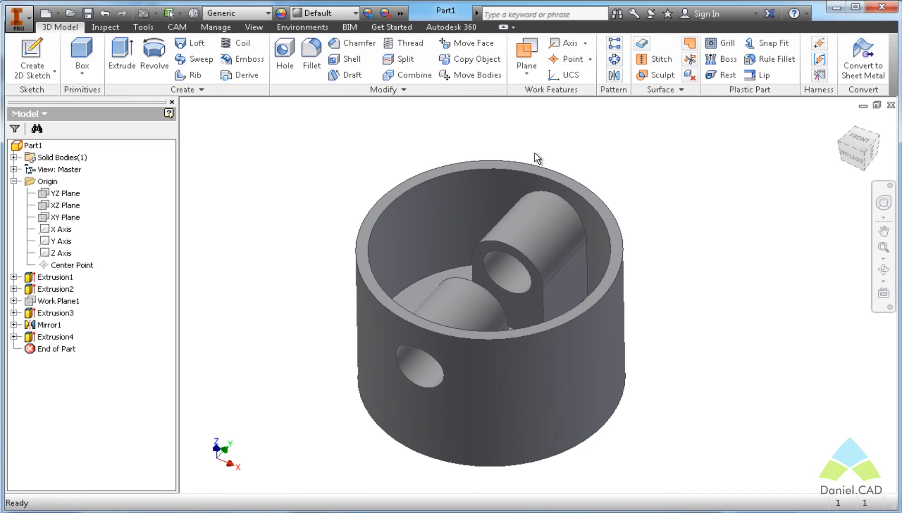
pyautogui.click(312, 52)
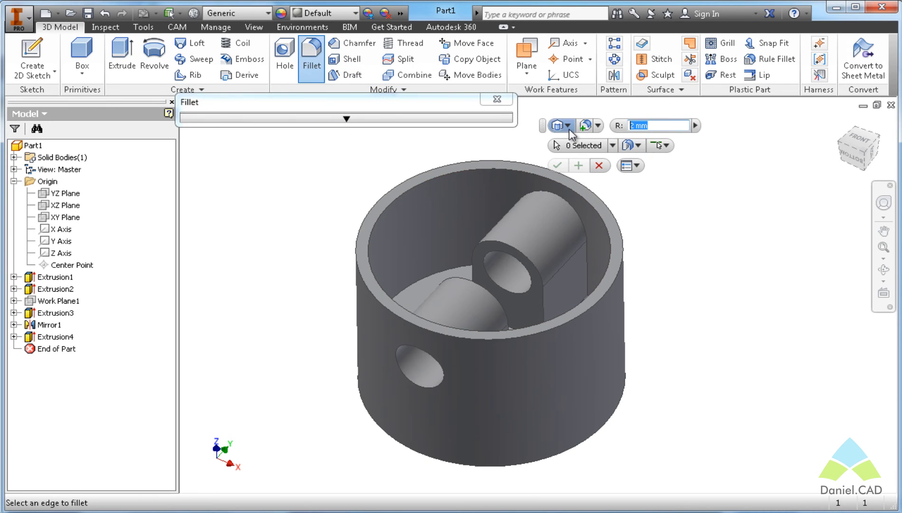
pyautogui.write('0.5')
pyautogui.keyDown('shift'); pyautogui.moveTo(673, 310); pyautogui.dragTo(658, 334, button='middle'); pyautogui.keyUp('shift')
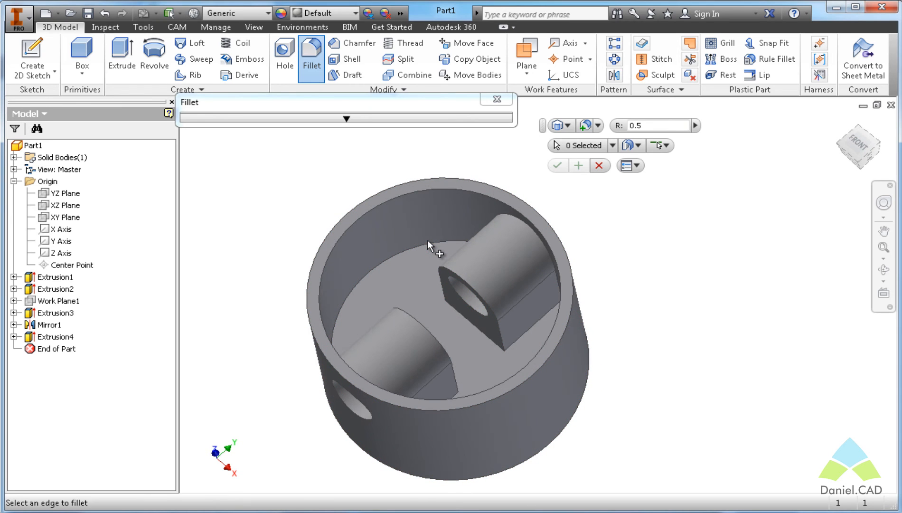
pyautogui.click(426, 241)
pyautogui.keyDown('shift'); pyautogui.moveTo(411, 266); pyautogui.dragTo(494, 266, button='middle'); pyautogui.keyUp('shift')
pyautogui.click(541, 279)
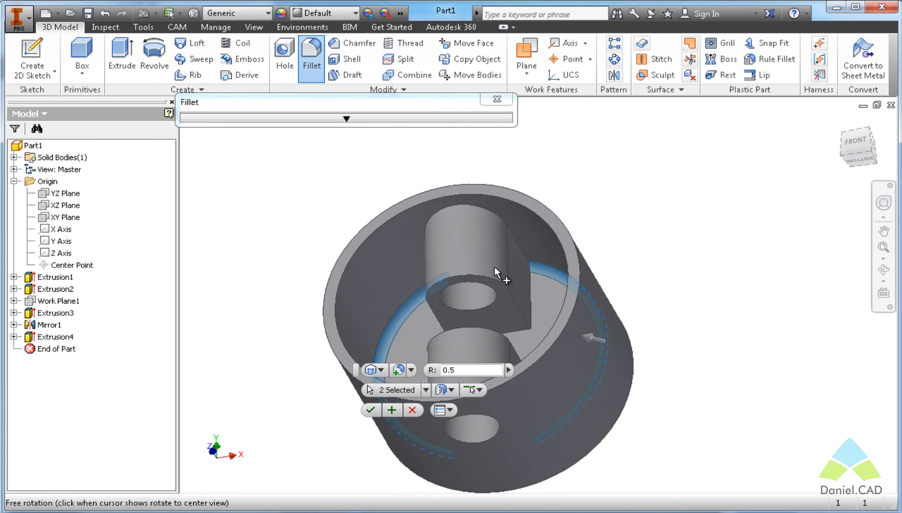
pyautogui.click(522, 259)
pyautogui.keyDown('shift'); pyautogui.moveTo(408, 289); pyautogui.dragTo(621, 263, button='middle'); pyautogui.keyUp('shift')
pyautogui.click(621, 264)
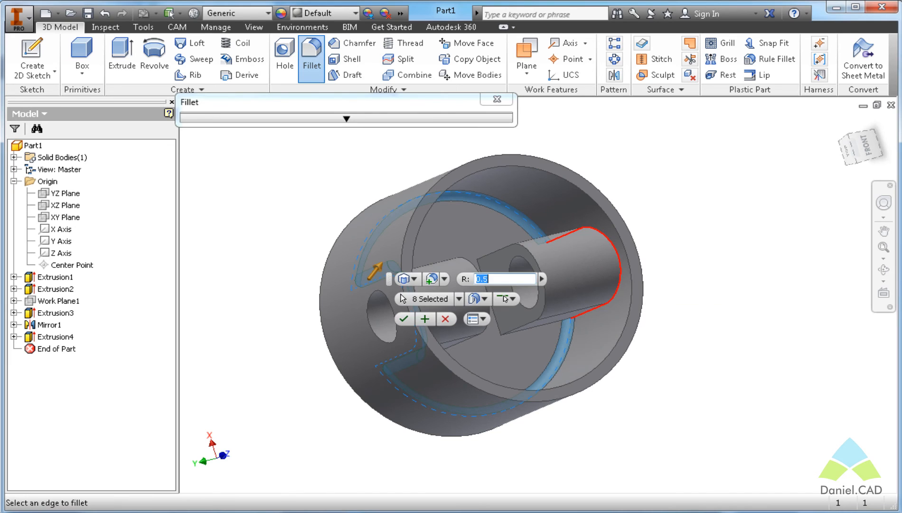
# Step: Add the edges where both pin bosses meet the cavity floor to the 0.5 mm fillet selection
pyautogui.keyDown('shift'); pyautogui.moveTo(469, 395); pyautogui.dragTo(554, 267, button='middle'); pyautogui.keyUp('shift')
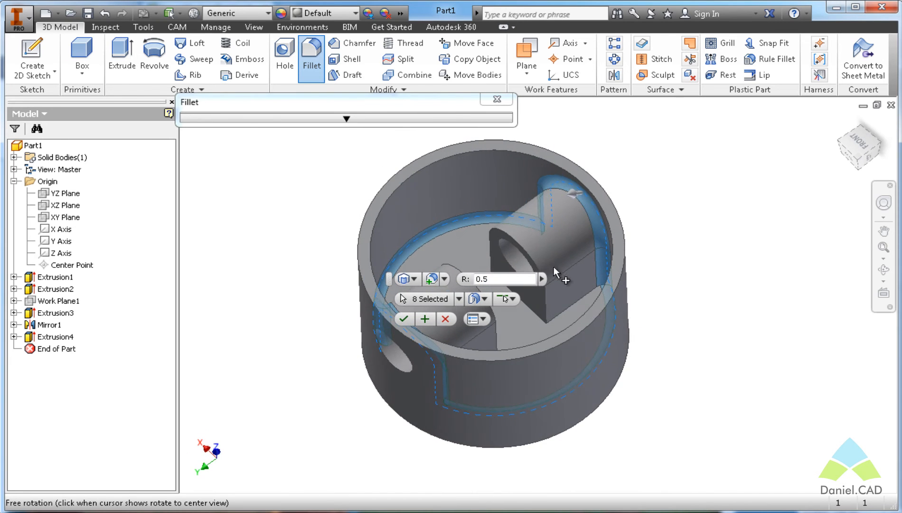
pyautogui.click(579, 302)
pyautogui.keyDown('shift'); pyautogui.moveTo(458, 283); pyautogui.dragTo(483, 249, button='middle'); pyautogui.keyUp('shift')
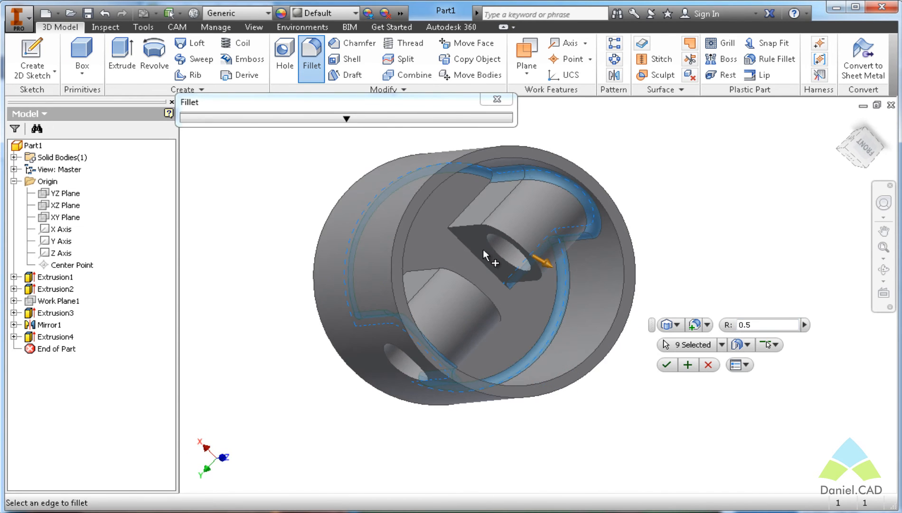
pyautogui.click(470, 243)
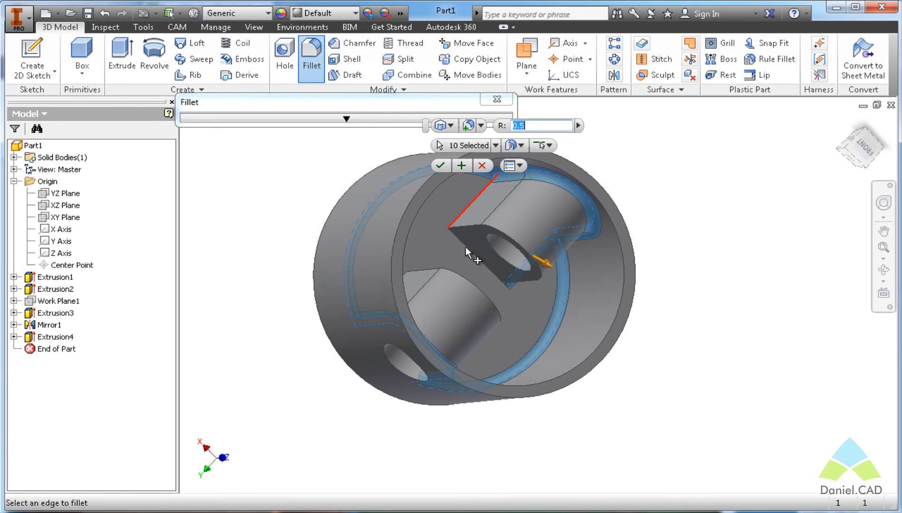
pyautogui.click(501, 302)
pyautogui.keyDown('shift'); pyautogui.moveTo(501, 303); pyautogui.dragTo(516, 263, button='middle'); pyautogui.keyUp('shift')
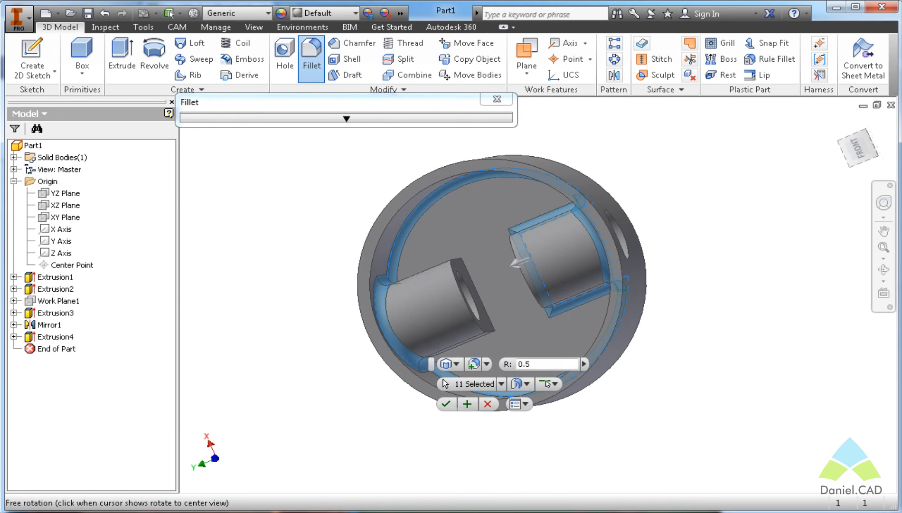
pyautogui.click(483, 303)
pyautogui.moveTo(450, 281)
pyautogui.keyDown('shift'); pyautogui.mouseDown(button='middle')
pyautogui.moveTo(460, 284)
pyautogui.moveTo(441, 266)
pyautogui.mouseUp(button='middle'); pyautogui.keyUp('shift')
pyautogui.click(444, 258)
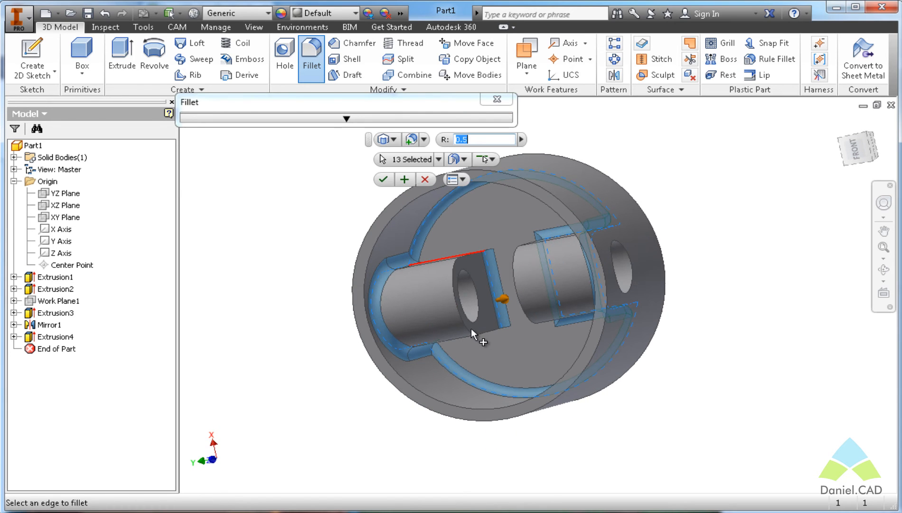
pyautogui.keyDown('shift'); pyautogui.moveTo(471, 329); pyautogui.dragTo(487, 293, button='middle'); pyautogui.keyUp('shift')
pyautogui.keyDown('shift'); pyautogui.moveTo(463, 366); pyautogui.dragTo(476, 362, button='middle'); pyautogui.keyUp('shift')
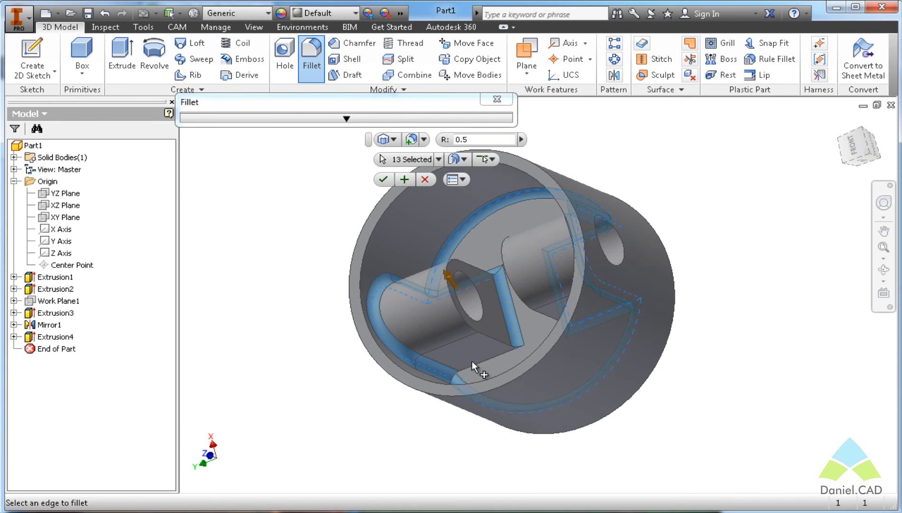
pyautogui.click(484, 365)
# Step: Add the end-face outline edges of both bosses, check the radii against the reference drawing, and apply the 0.5 mm fillet
pyautogui.click(491, 340)
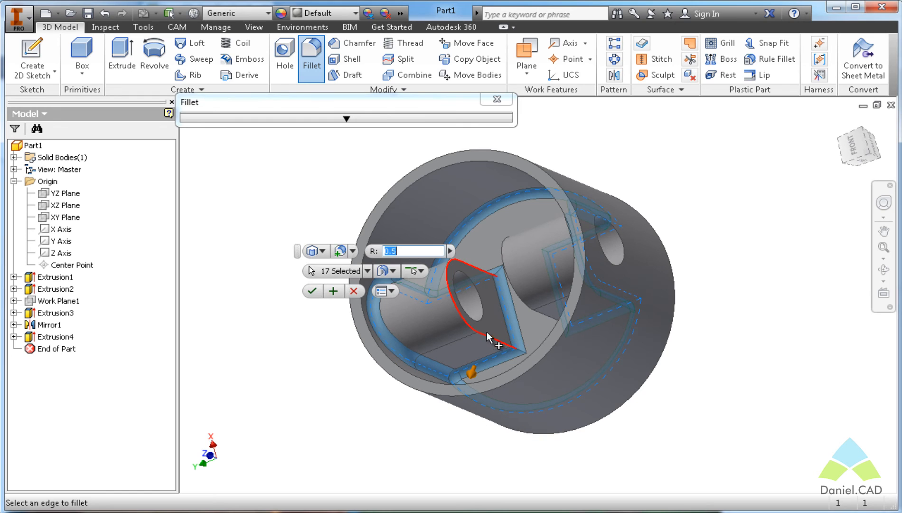
pyautogui.keyDown('shift'); pyautogui.moveTo(487, 313); pyautogui.dragTo(499, 306, button='middle'); pyautogui.keyUp('shift')
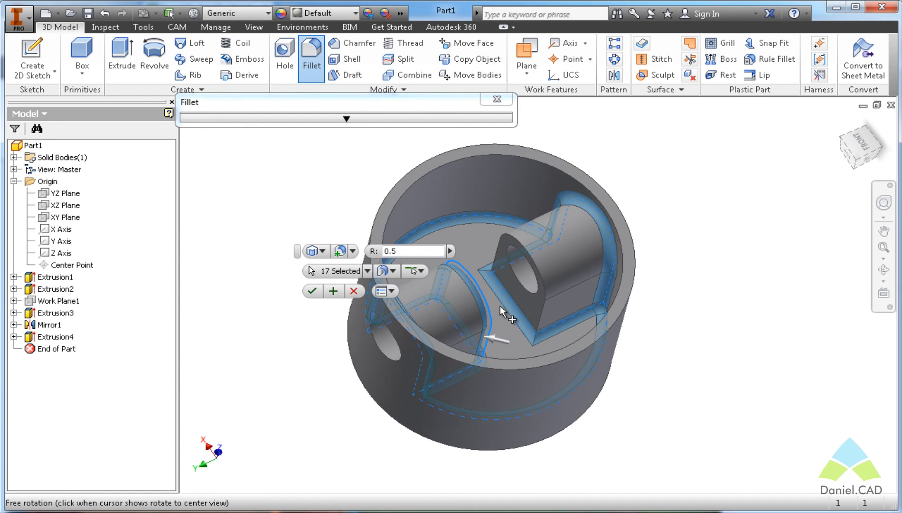
pyautogui.click(542, 285)
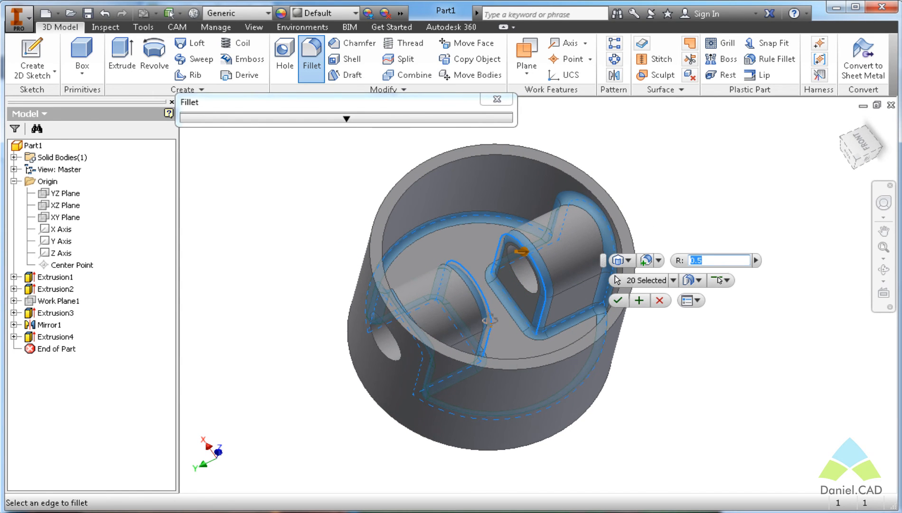
pyautogui.moveTo(499, 352)
pyautogui.keyDown('shift'); pyautogui.mouseDown(button='middle')
pyautogui.moveTo(423, 297)
pyautogui.moveTo(330, 304)
pyautogui.moveTo(332, 282)
pyautogui.moveTo(284, 267)
pyautogui.moveTo(246, 300)
pyautogui.moveTo(354, 485)
pyautogui.moveTo(415, 346)
pyautogui.mouseUp(button='middle'); pyautogui.keyUp('shift')
pyautogui.hotkey('alt', 'Tab')
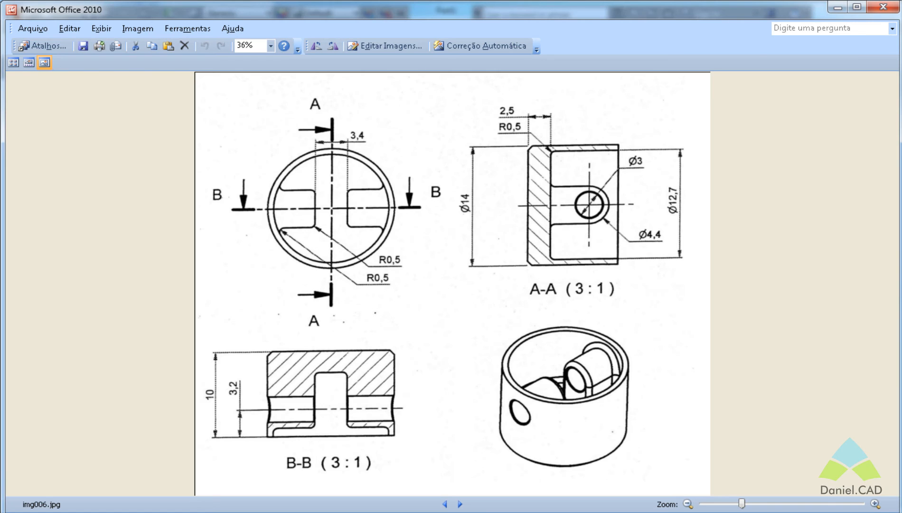
pyautogui.hotkey('alt', 'Tab')
pyautogui.keyDown('shift'); pyautogui.moveTo(427, 383); pyautogui.dragTo(442, 364, button='middle'); pyautogui.keyUp('shift')
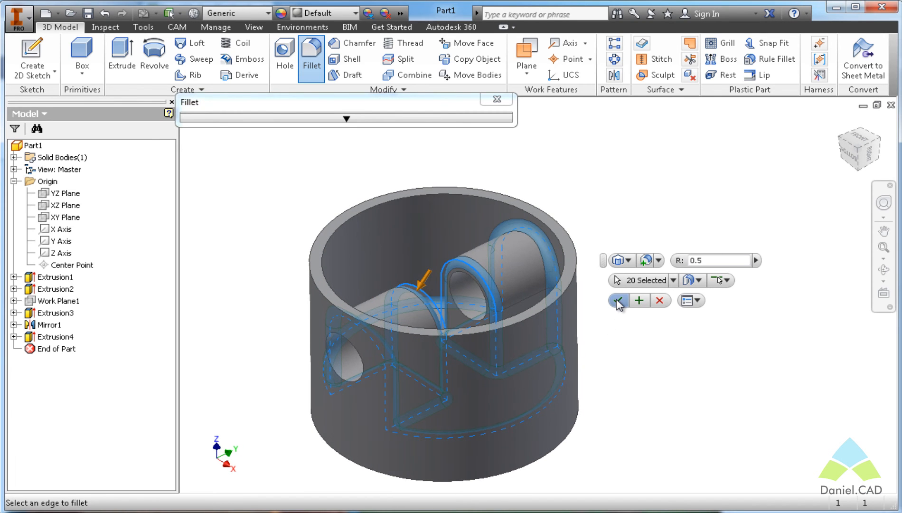
pyautogui.click(619, 301)
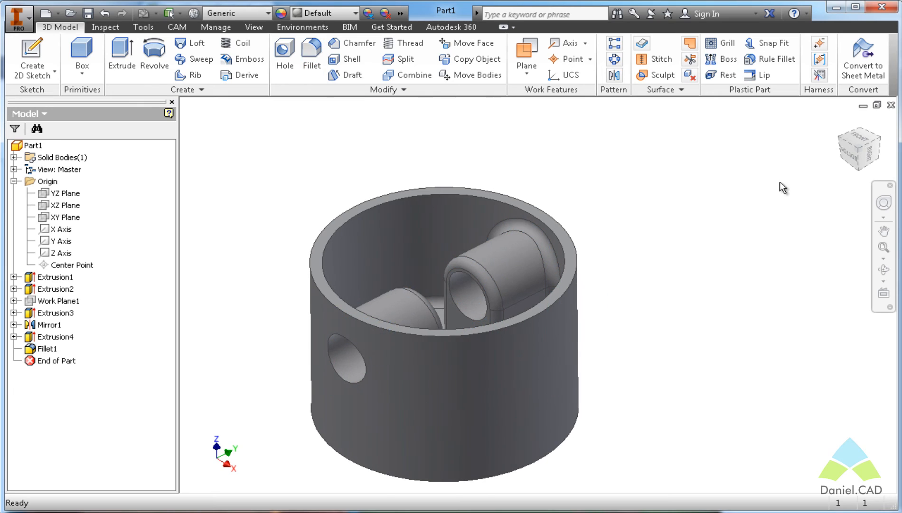
# Step: Chamfer the pin hole's circular edges on the bosses' inner faces and the outer wall by 0.1 mm
pyautogui.click(351, 43)
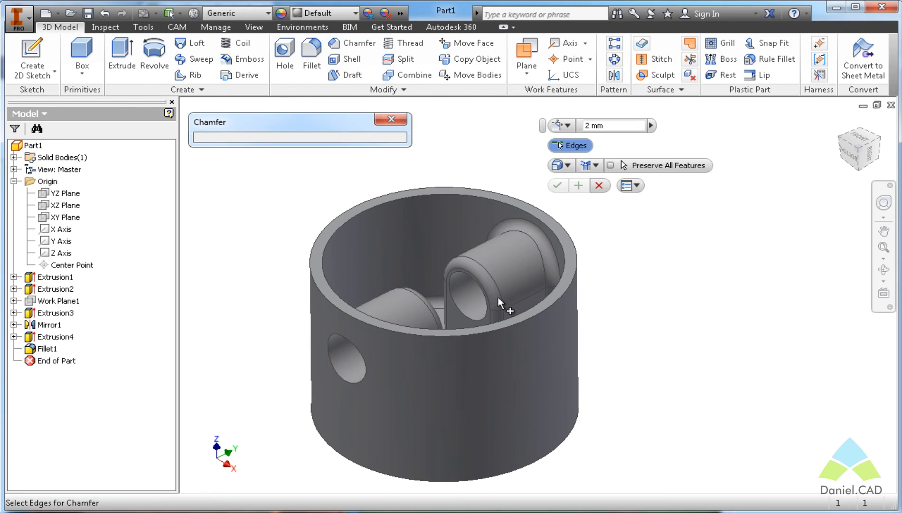
pyautogui.click(595, 126)
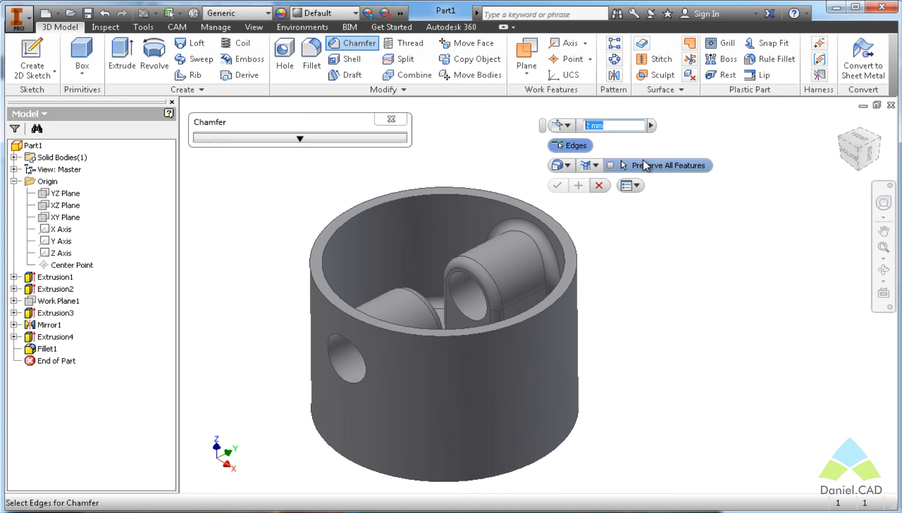
pyautogui.write('0.1')
pyautogui.click(467, 310)
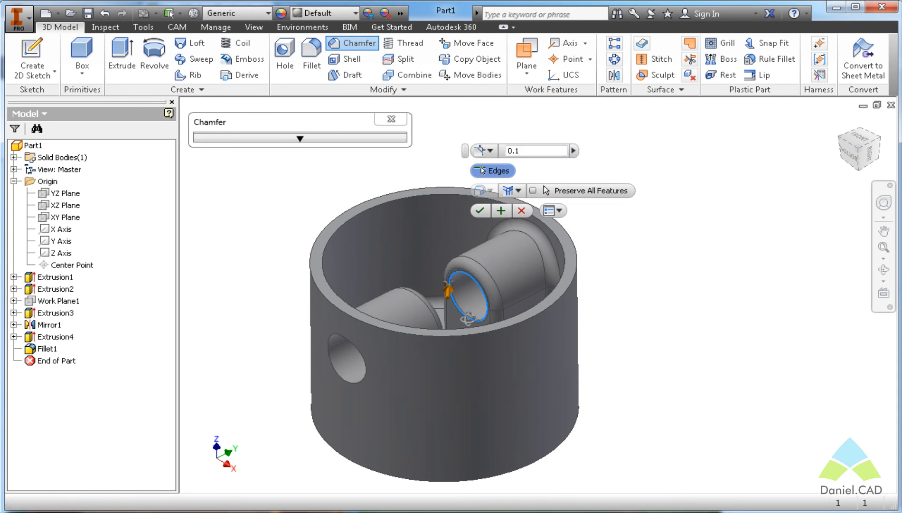
pyautogui.keyDown('shift'); pyautogui.moveTo(468, 318); pyautogui.dragTo(398, 408, button='middle'); pyautogui.keyUp('shift')
pyautogui.click(427, 333)
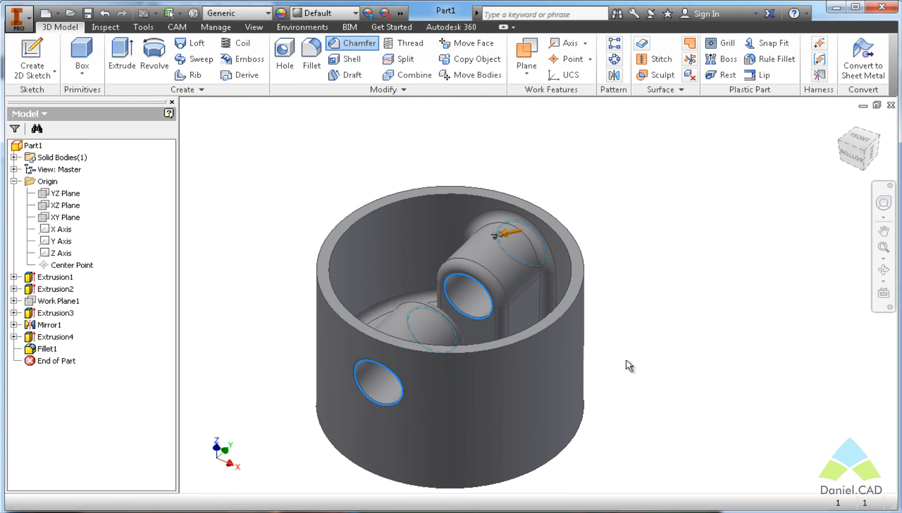
pyautogui.press('Return')
# Step: Chamfer the outer circular edge of the piston's closed end by 0.5 mm, trying a 1 mm distance before applying it
pyautogui.keyDown('shift'); pyautogui.moveTo(627, 360); pyautogui.dragTo(611, 195, button='middle'); pyautogui.keyUp('shift')
pyautogui.moveTo(566, 229); pyautogui.dragTo(408, 257)
pyautogui.keyDown('shift'); pyautogui.moveTo(451, 176); pyautogui.dragTo(468, 228, button='middle'); pyautogui.keyUp('shift')
pyautogui.click(357, 48)
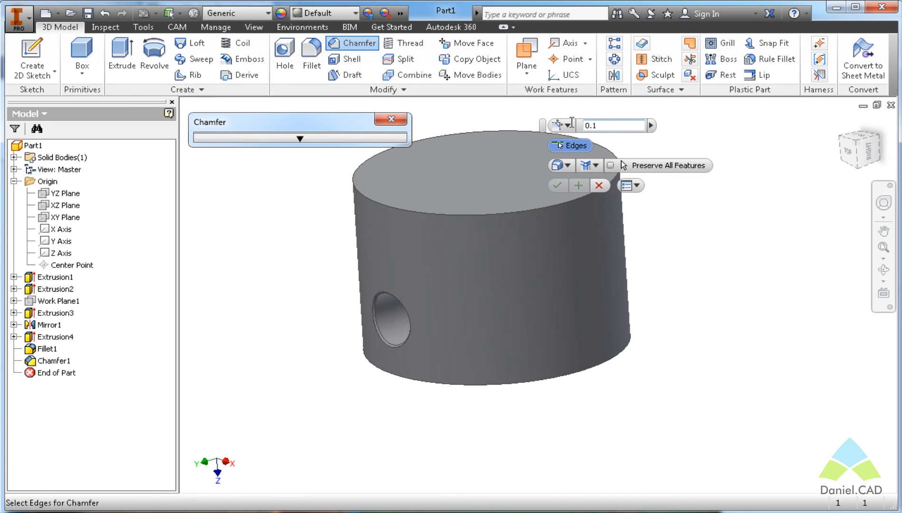
pyautogui.write('.5')
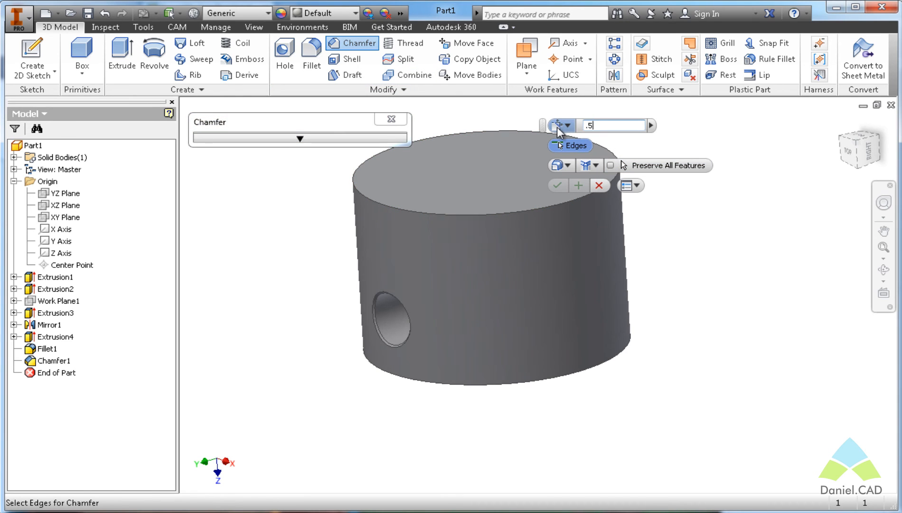
pyautogui.click(527, 212)
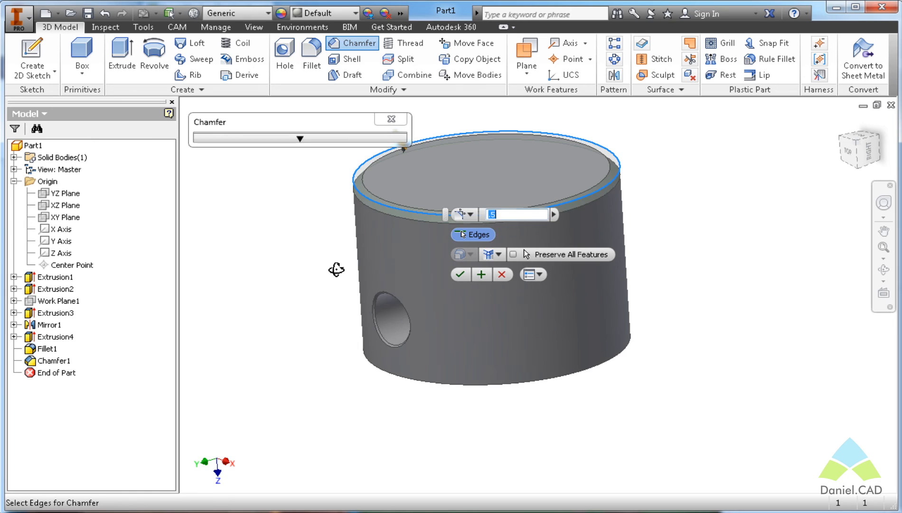
pyautogui.keyDown('shift'); pyautogui.moveTo(336, 267); pyautogui.dragTo(340, 264, button='middle'); pyautogui.keyUp('shift')
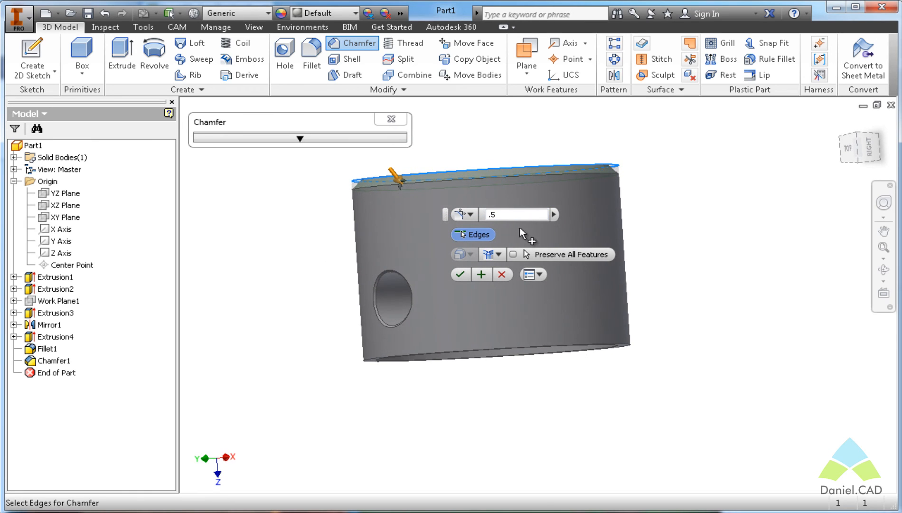
pyautogui.click(494, 214)
pyautogui.write('1')
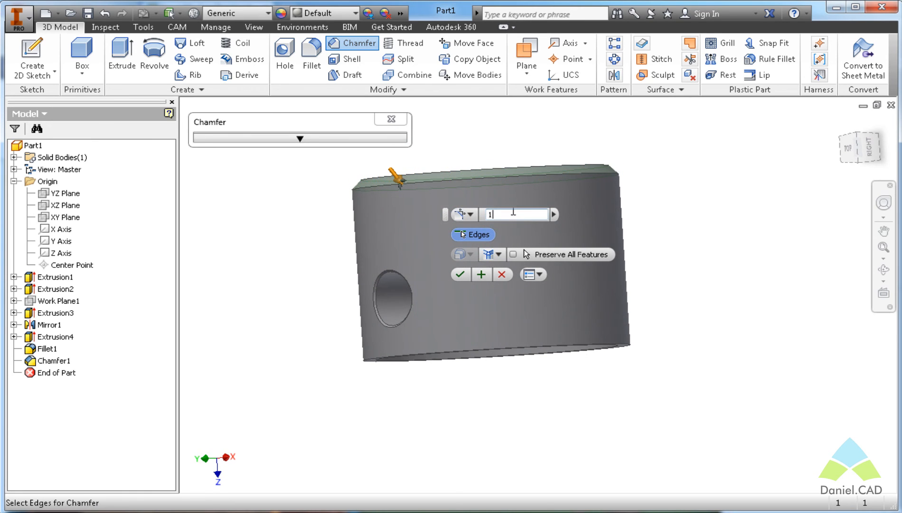
pyautogui.moveTo(510, 214); pyautogui.dragTo(479, 210)
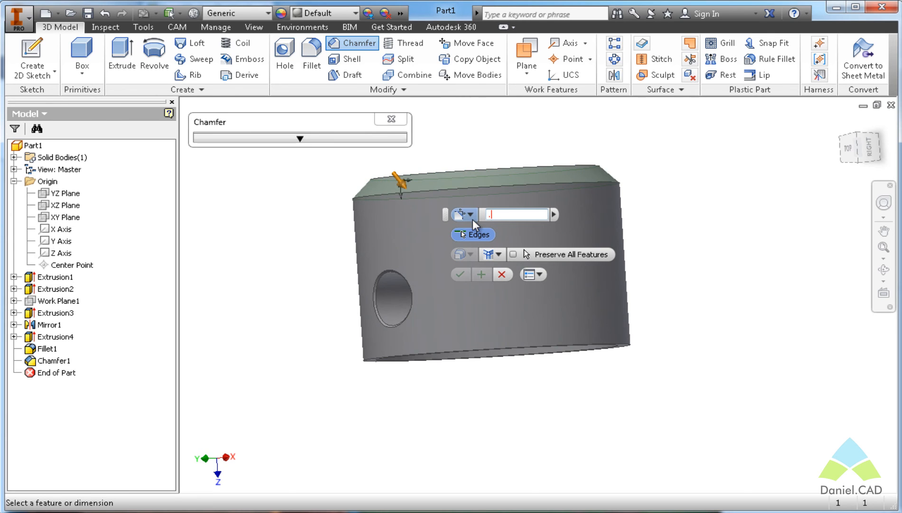
pyautogui.click(460, 274)
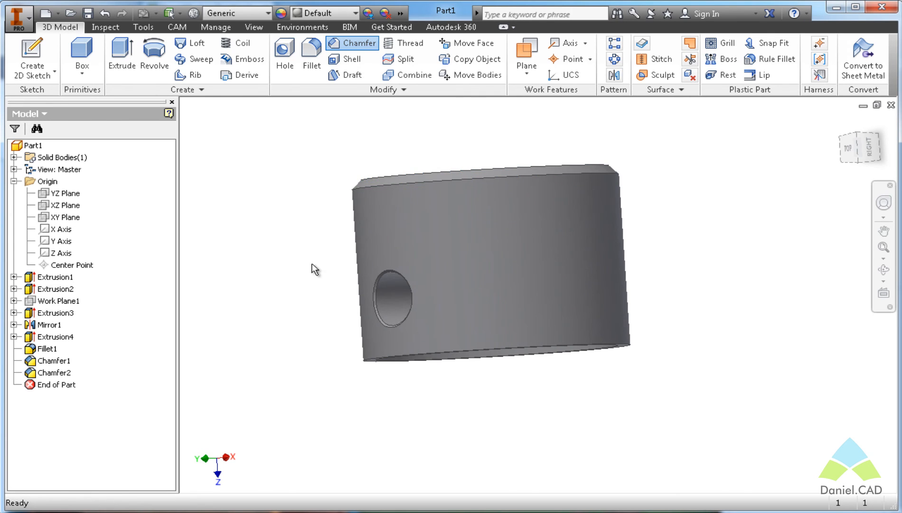
pyautogui.press('F6')
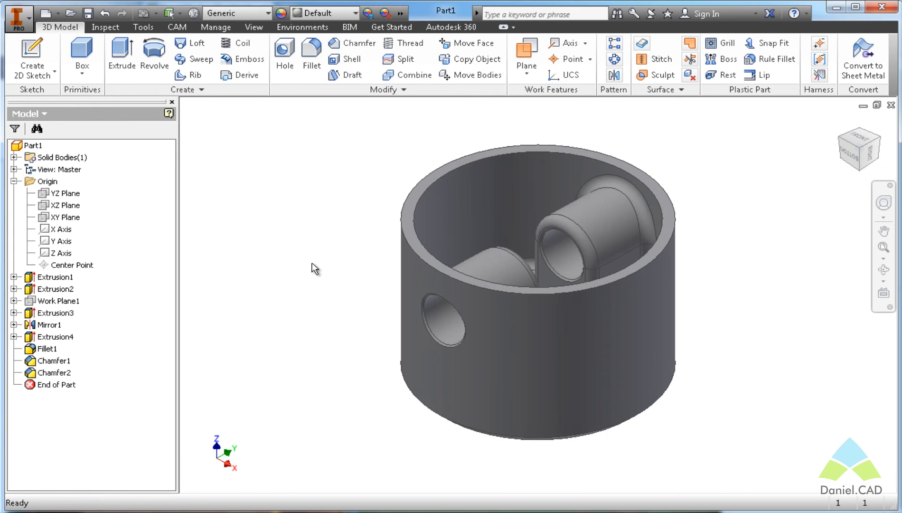
# Step: Check the reference drawing and measure the gap between the inner faces of the two pin bosses
pyautogui.hotkey('alt', 'Tab')
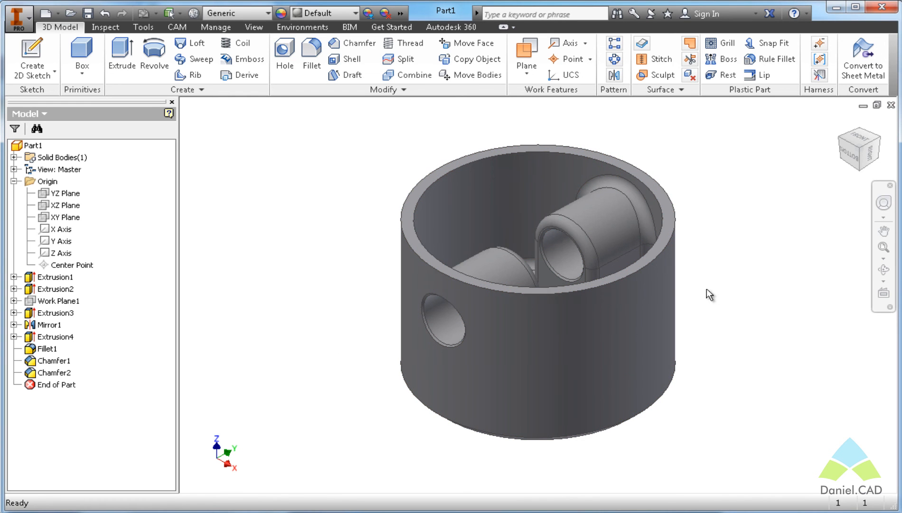
pyautogui.press('m')
pyautogui.click(583, 281)
pyautogui.keyDown('shift'); pyautogui.moveTo(583, 281); pyautogui.dragTo(538, 307, button='middle'); pyautogui.keyUp('shift')
pyautogui.click(547, 295)
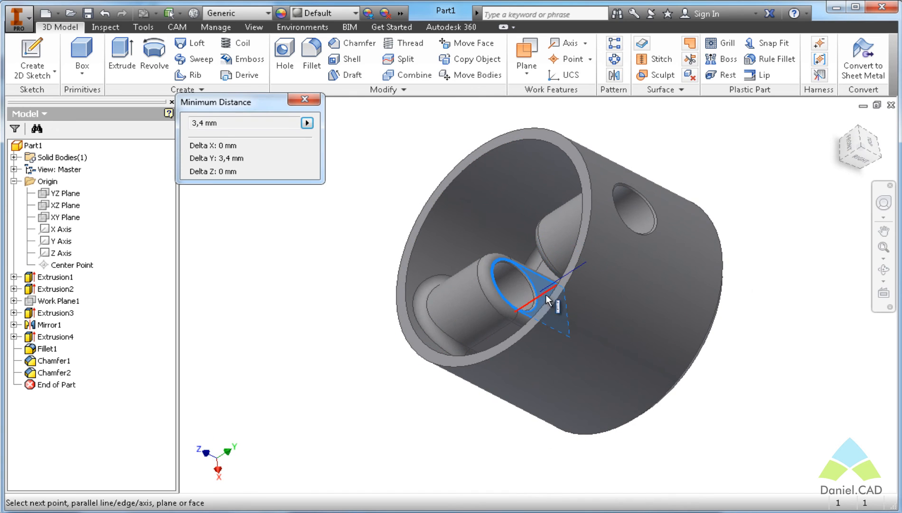
pyautogui.click(299, 106)
pyautogui.press('F6')
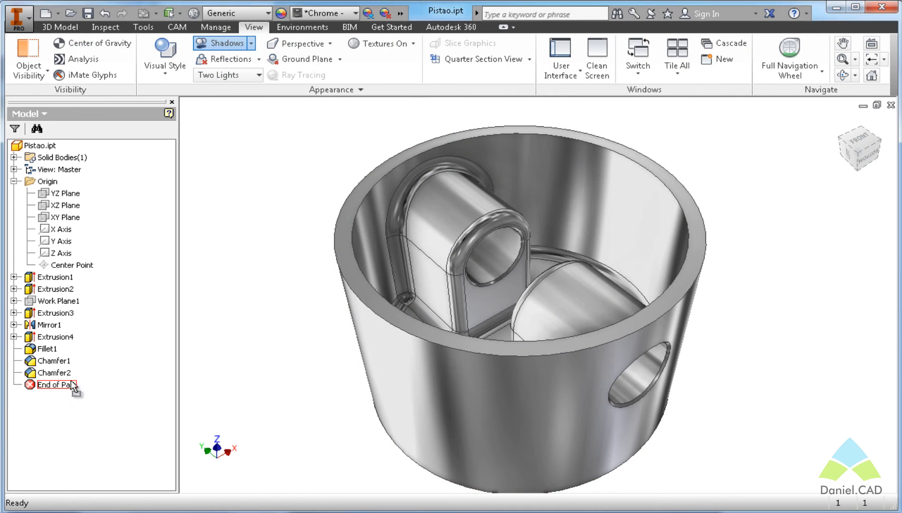
# Step: Roll the End of Part marker back to just after Extrusion1, and advance it past Extrusion2 and Work Plane1 to review the modeling sequence
pyautogui.moveTo(62, 385); pyautogui.dragTo(114, 287)
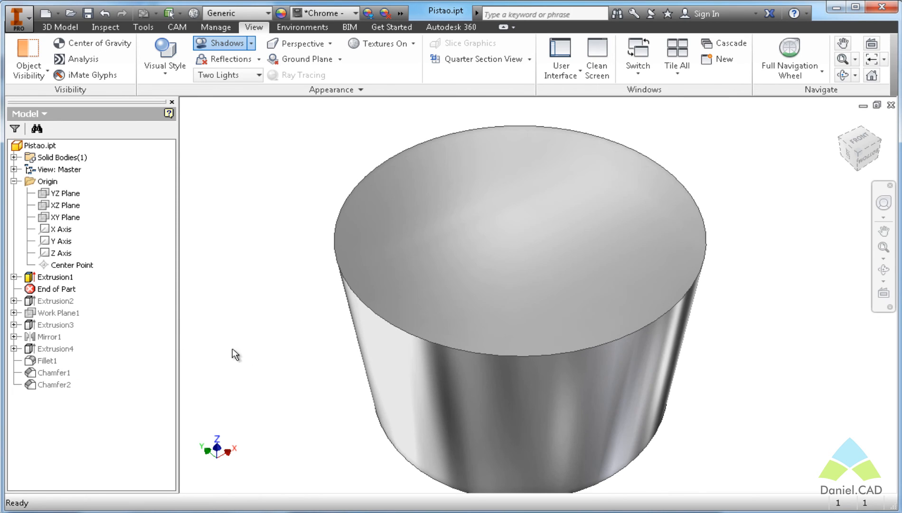
pyautogui.press('F2')
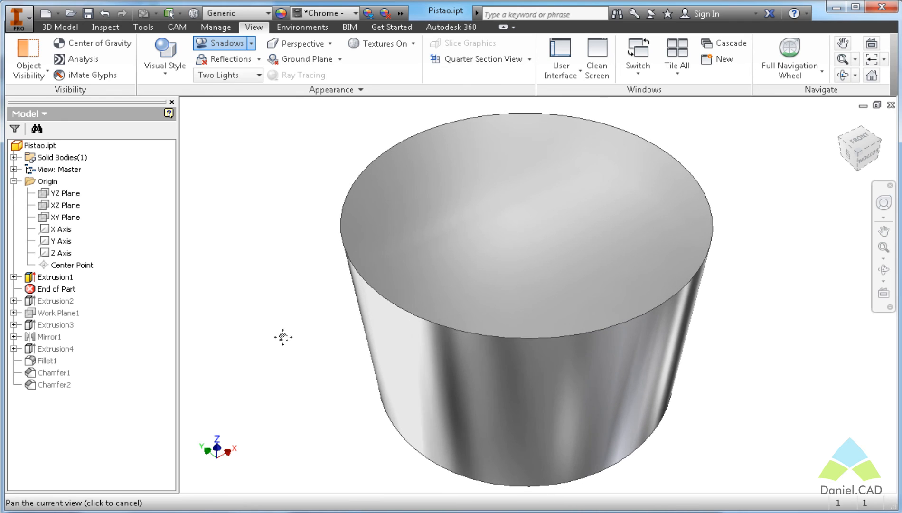
pyautogui.moveTo(287, 339); pyautogui.dragTo(289, 340, button='middle')
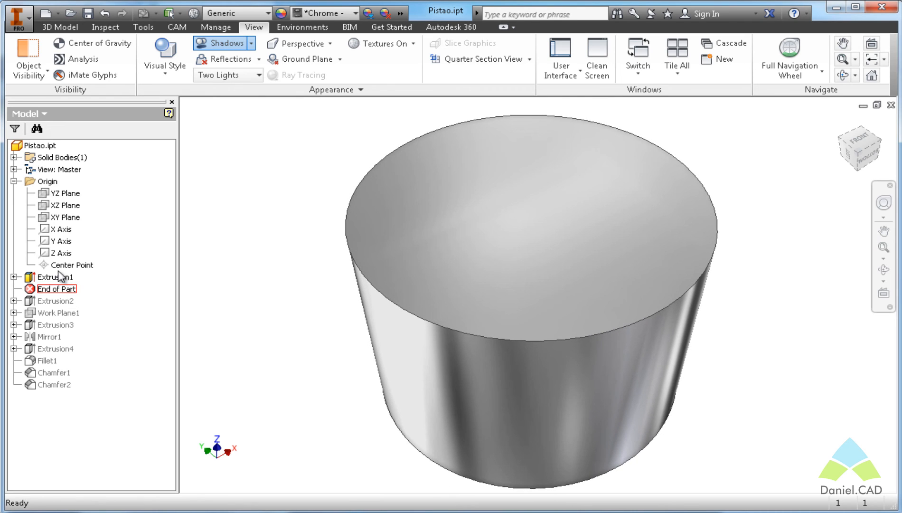
pyautogui.moveTo(52, 291); pyautogui.dragTo(55, 307)
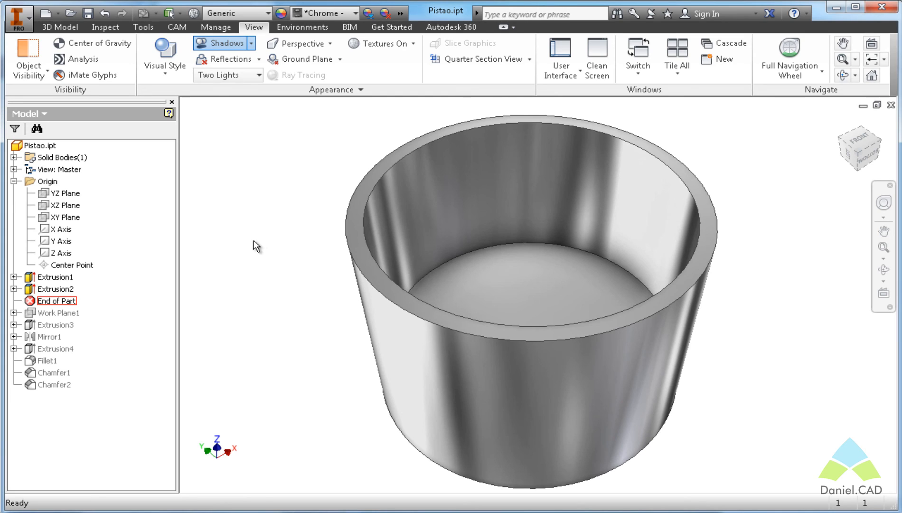
pyautogui.moveTo(64, 305); pyautogui.dragTo(62, 317)
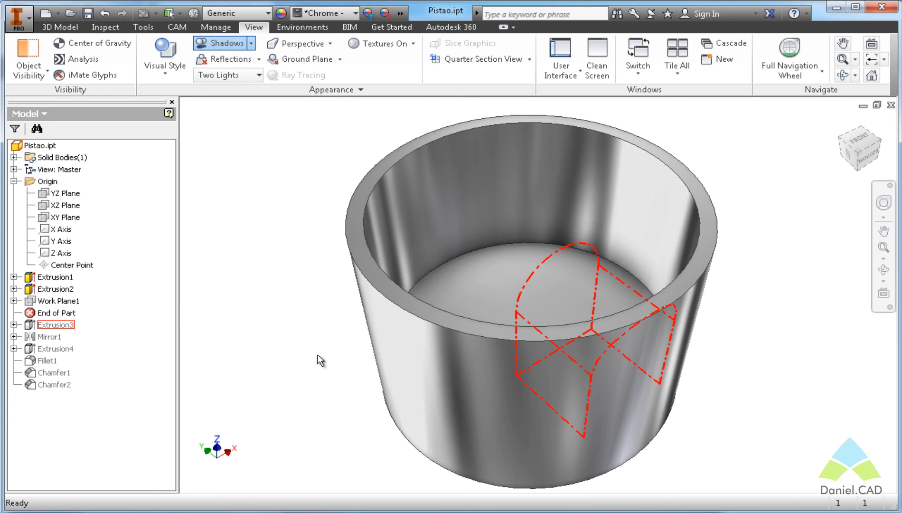
# Step: Make Work Plane1 visible in the model
pyautogui.click(55, 325)
pyautogui.click(57, 301)
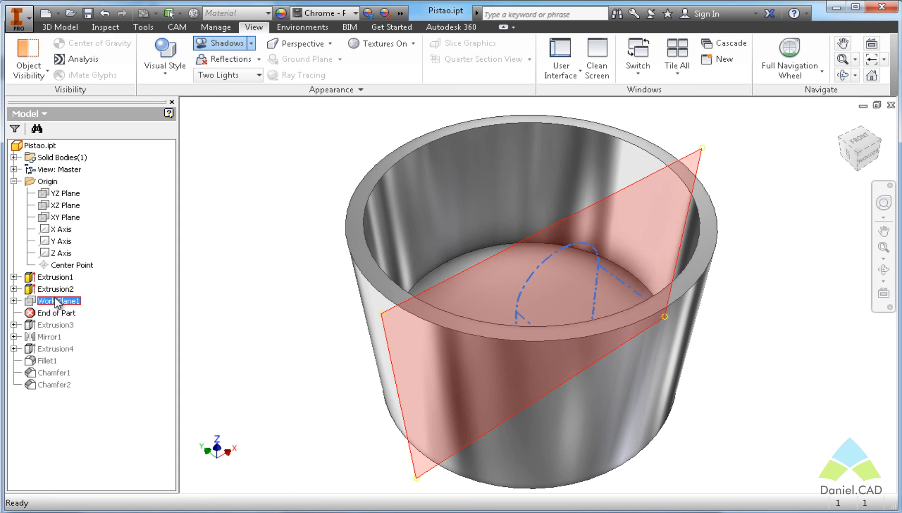
pyautogui.rightClick(57, 302)
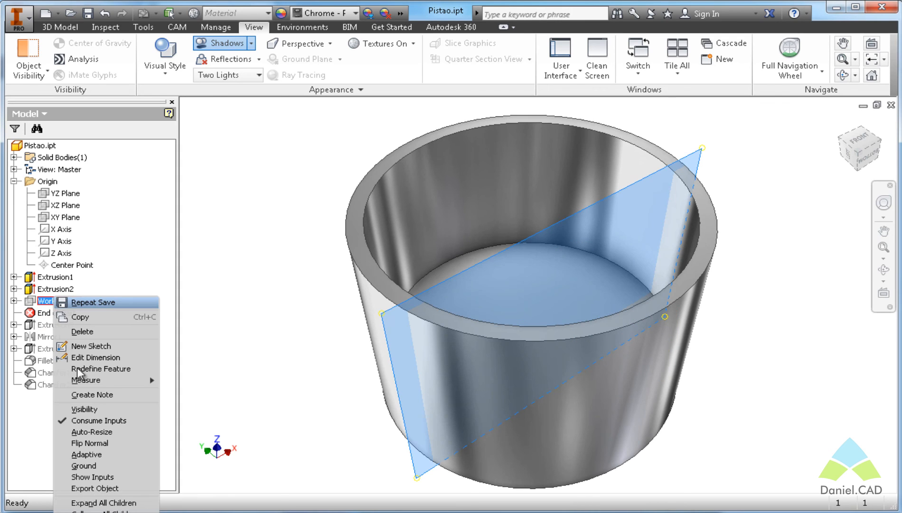
pyautogui.click(66, 308)
pyautogui.rightClick(66, 308)
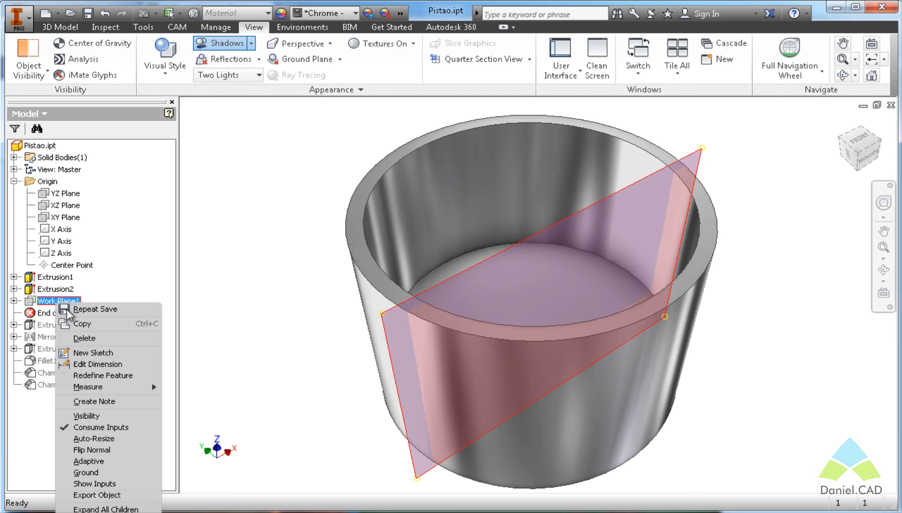
pyautogui.click(97, 420)
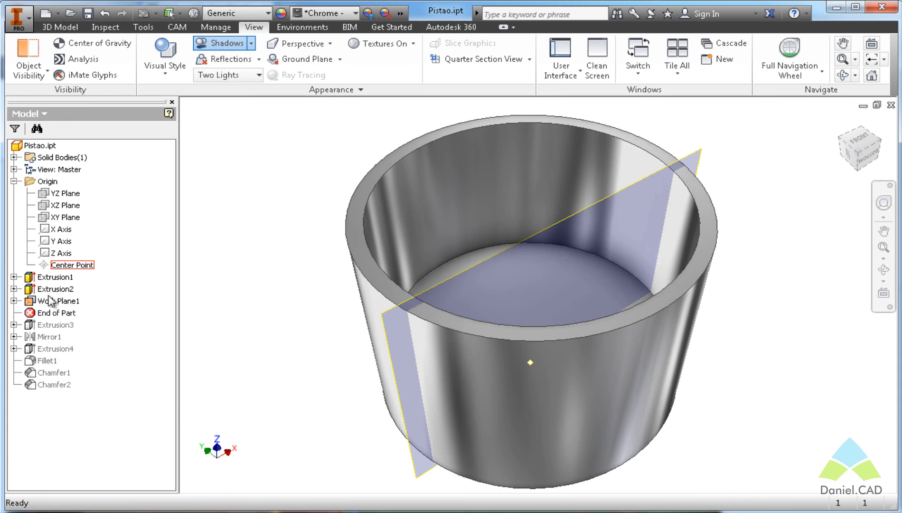
# Step: Advance the End of Part marker past Mirror1 and on to below Chamfer2, and inspect the complete piston
pyautogui.moveTo(53, 316)
pyautogui.mouseDown()
pyautogui.moveTo(62, 349)
pyautogui.moveTo(53, 342)
pyautogui.mouseUp()
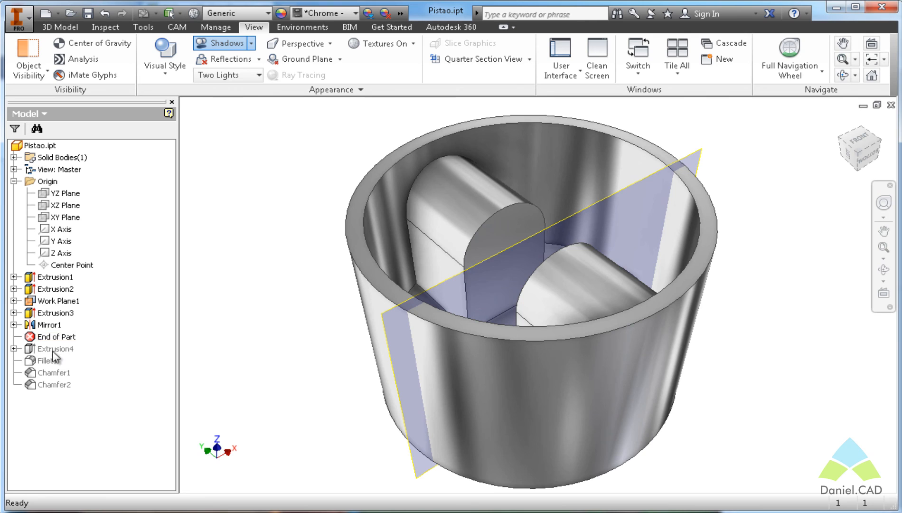
pyautogui.moveTo(60, 340); pyautogui.dragTo(65, 387)
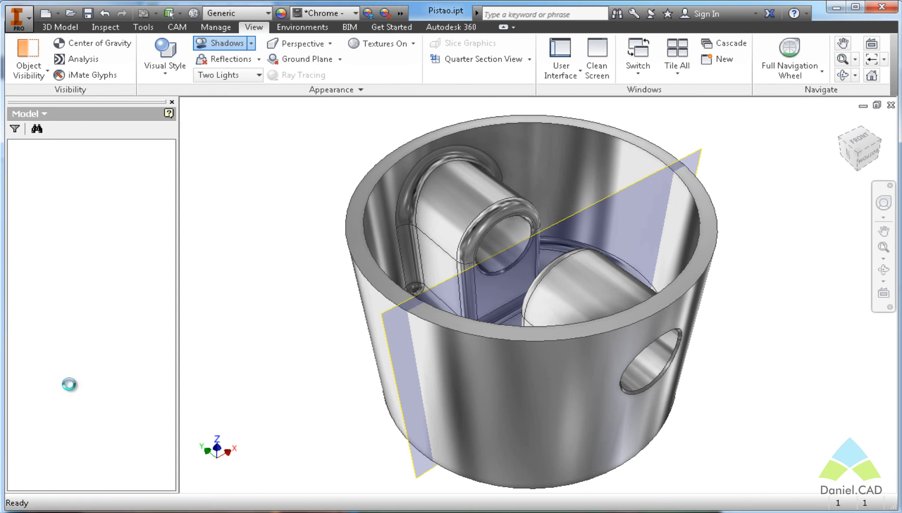
pyautogui.press('F4')
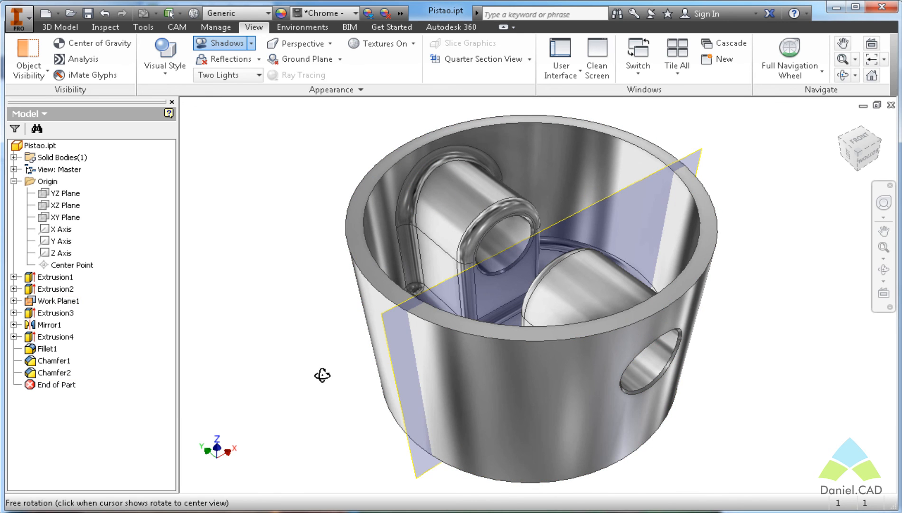
pyautogui.moveTo(322, 374)
pyautogui.mouseDown()
pyautogui.moveTo(323, 342)
pyautogui.moveTo(319, 387)
pyautogui.mouseUp()
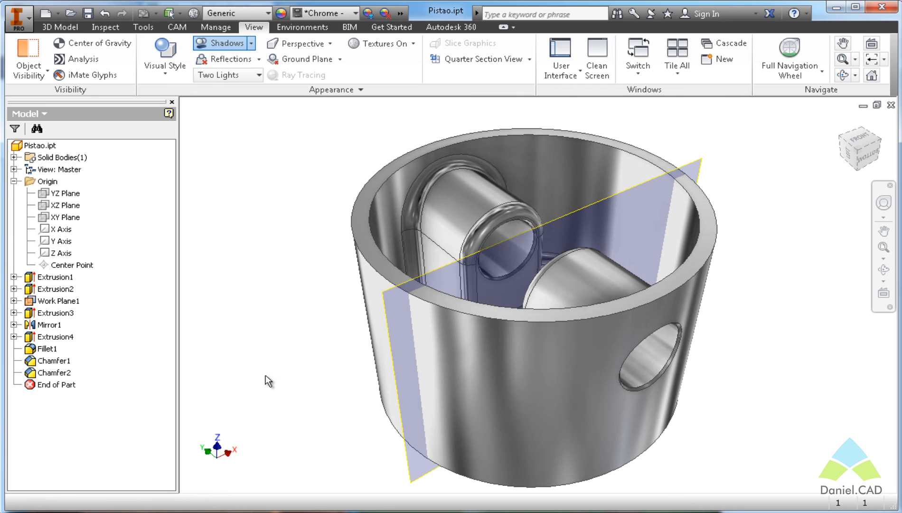
pyautogui.press('Escape')
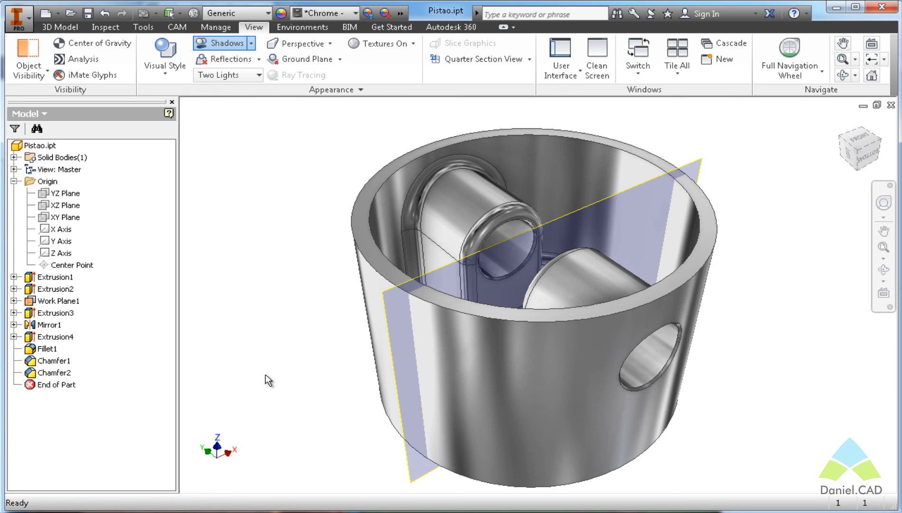